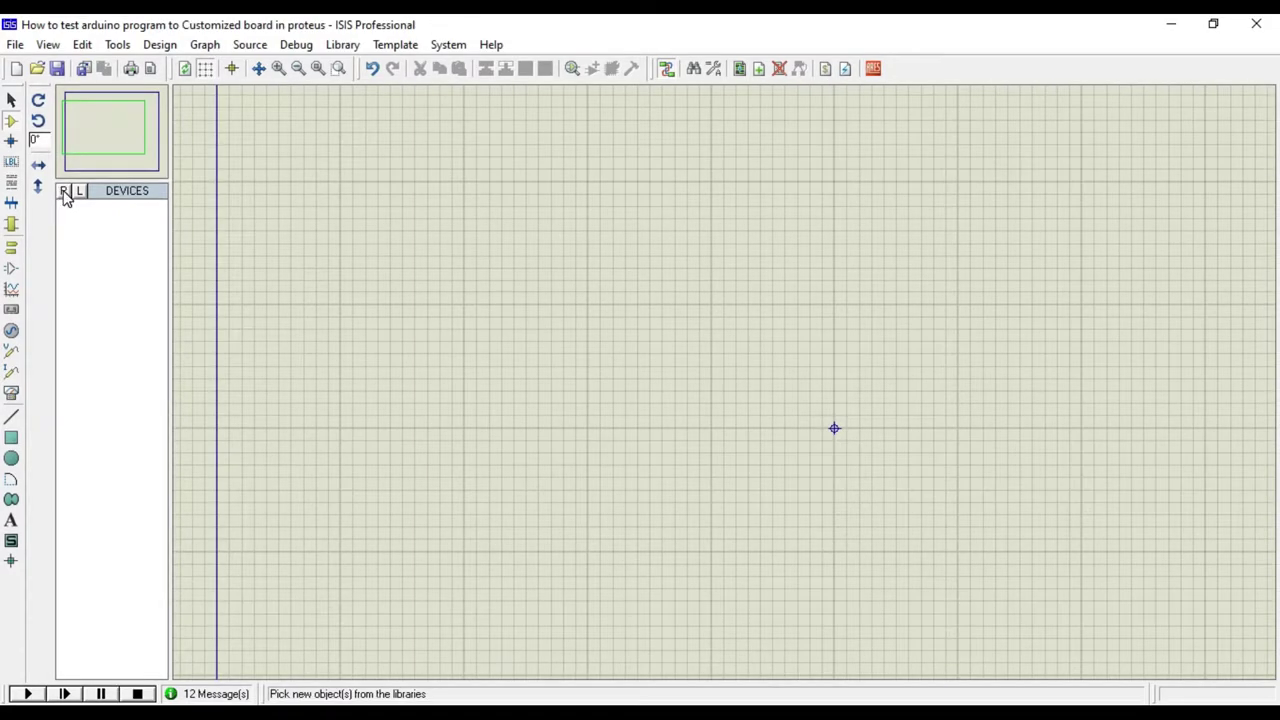
Search 'atmega328' and add the 28-pin ATMEGA328P to the device list.
click(63, 191)
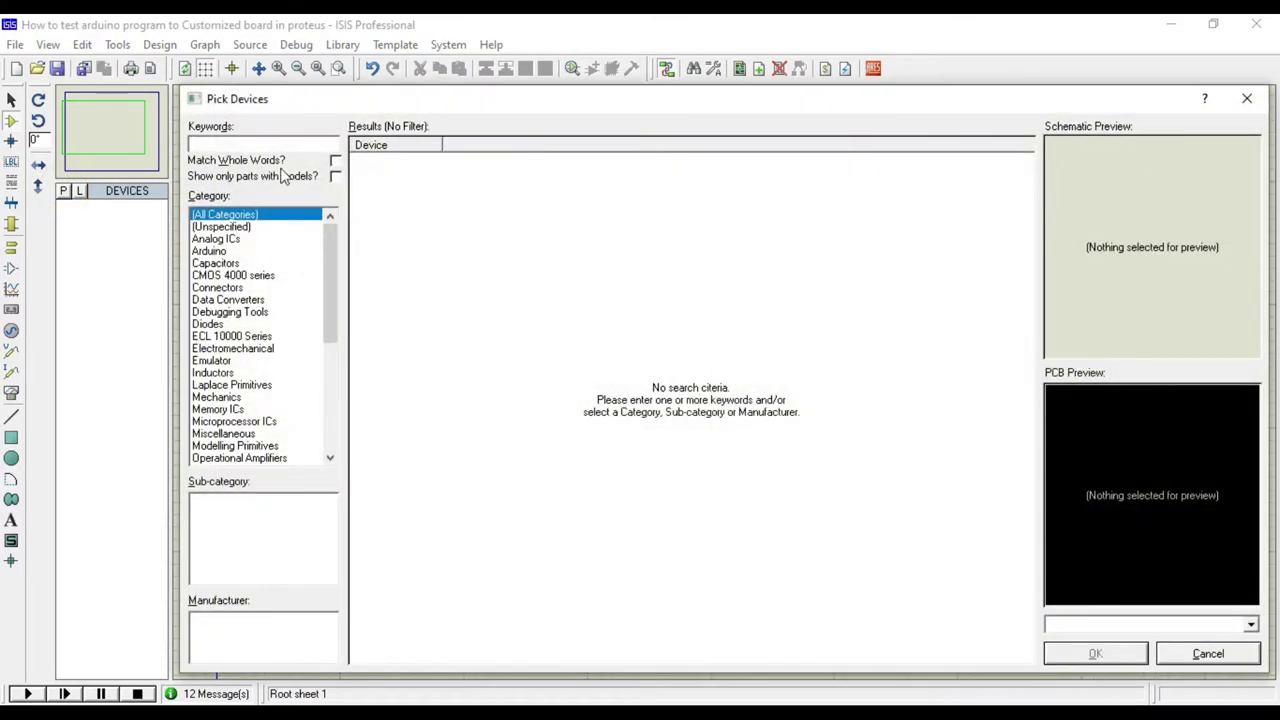
text(atmeg)
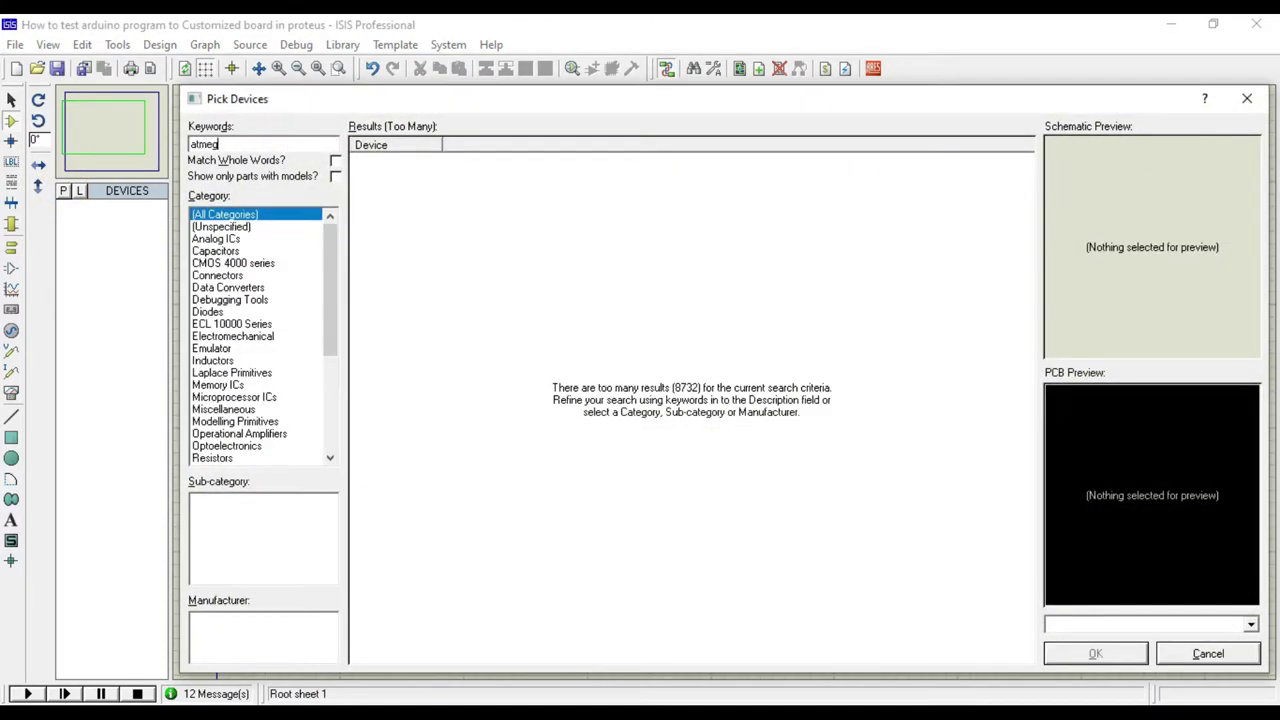
text(a328)
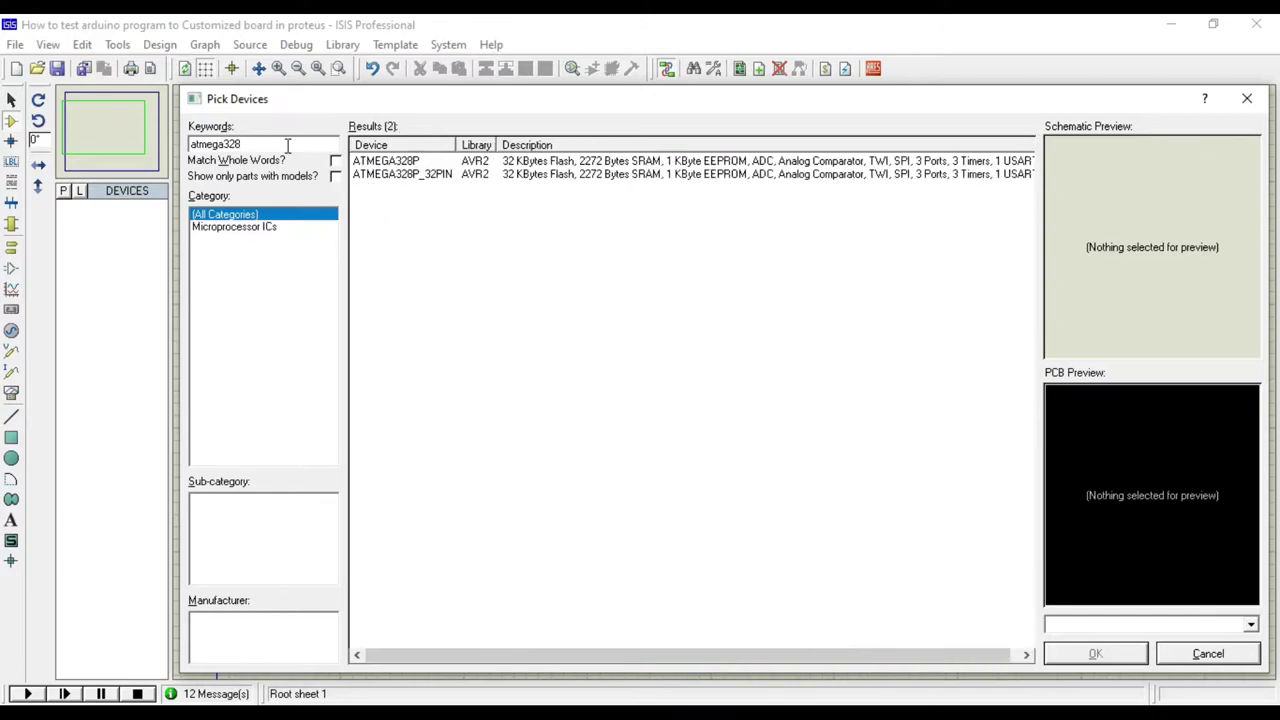
click(483, 166)
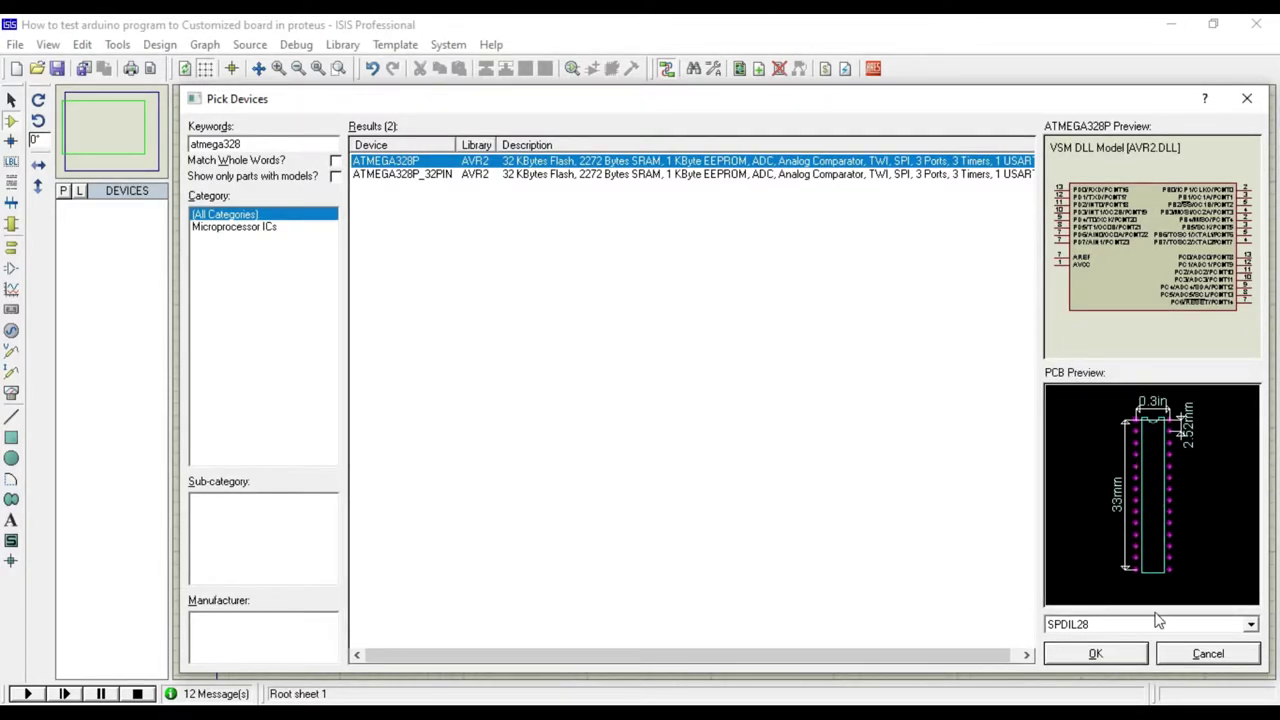
click(462, 176)
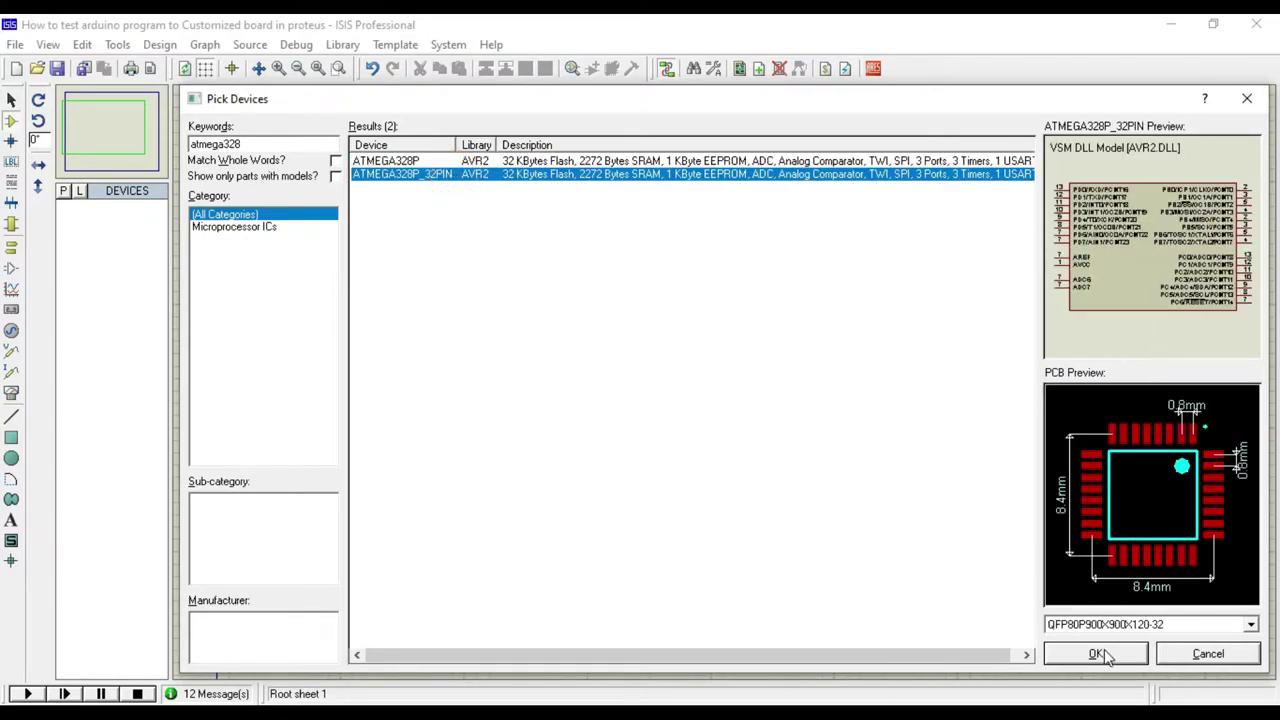
click(657, 162)
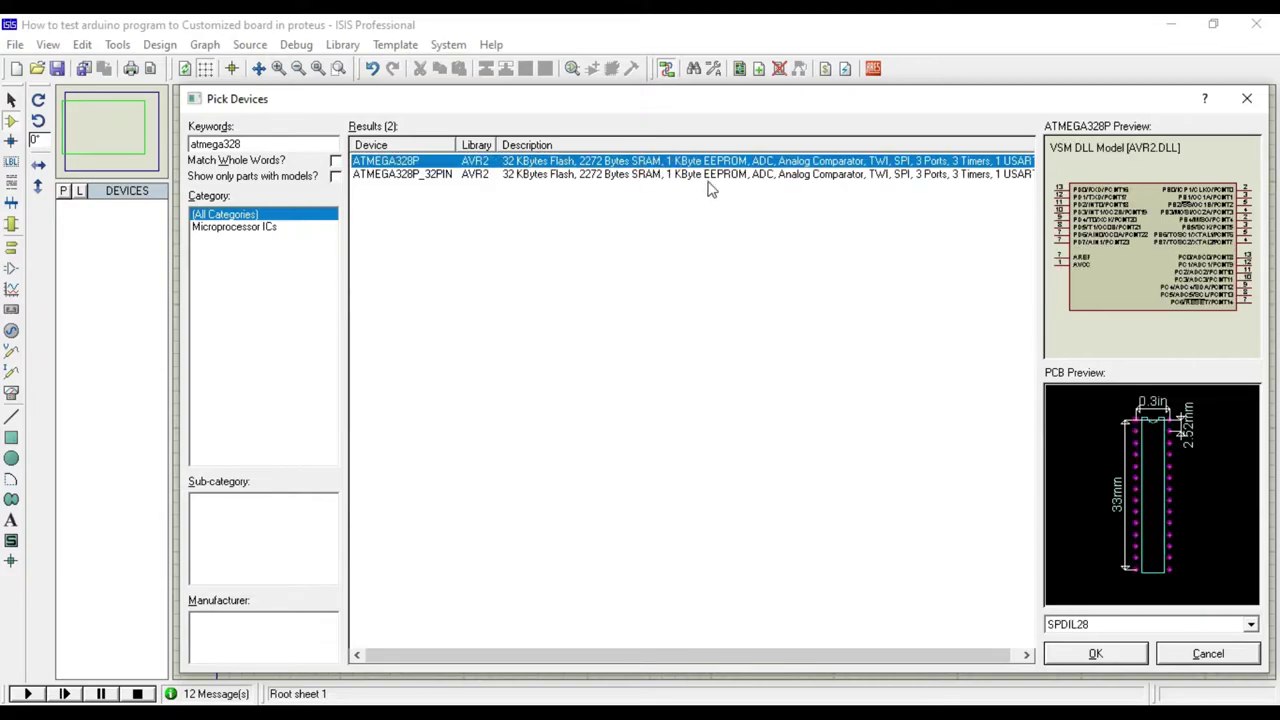
click(1133, 653)
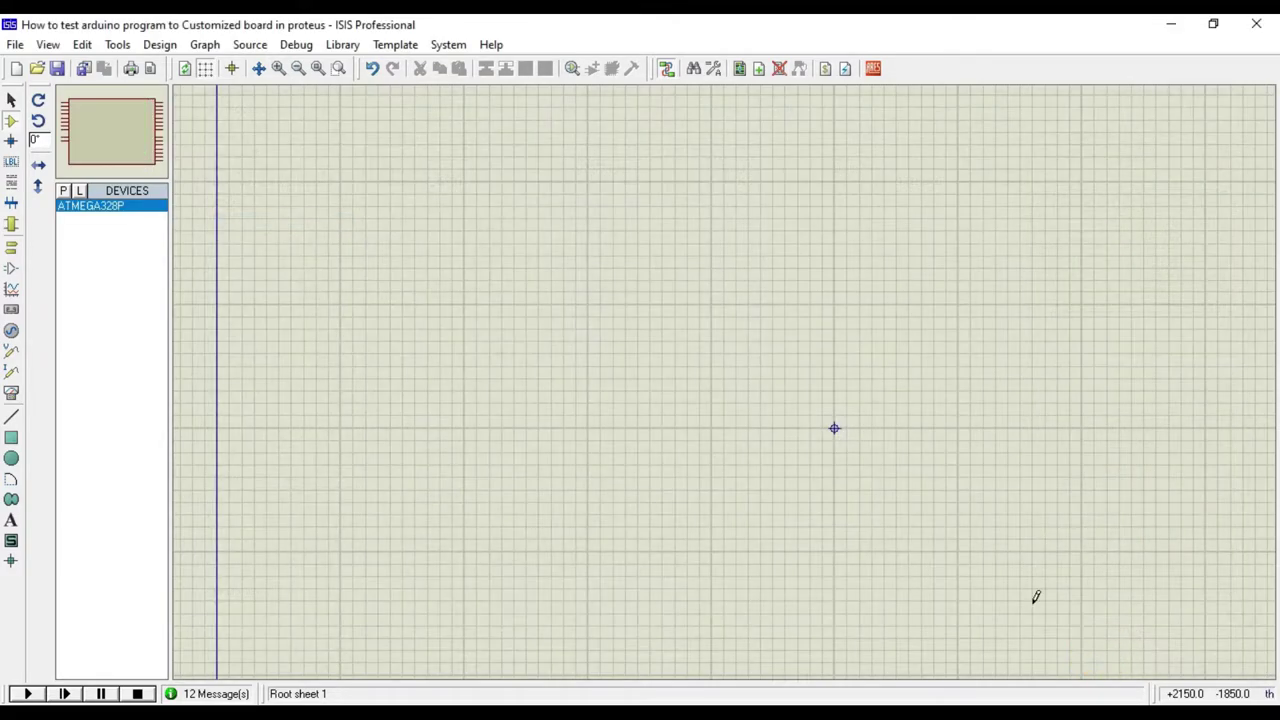
Search 'led', compare the coloured LEDs, and add LED-YELLOW to the device list.
click(63, 191)
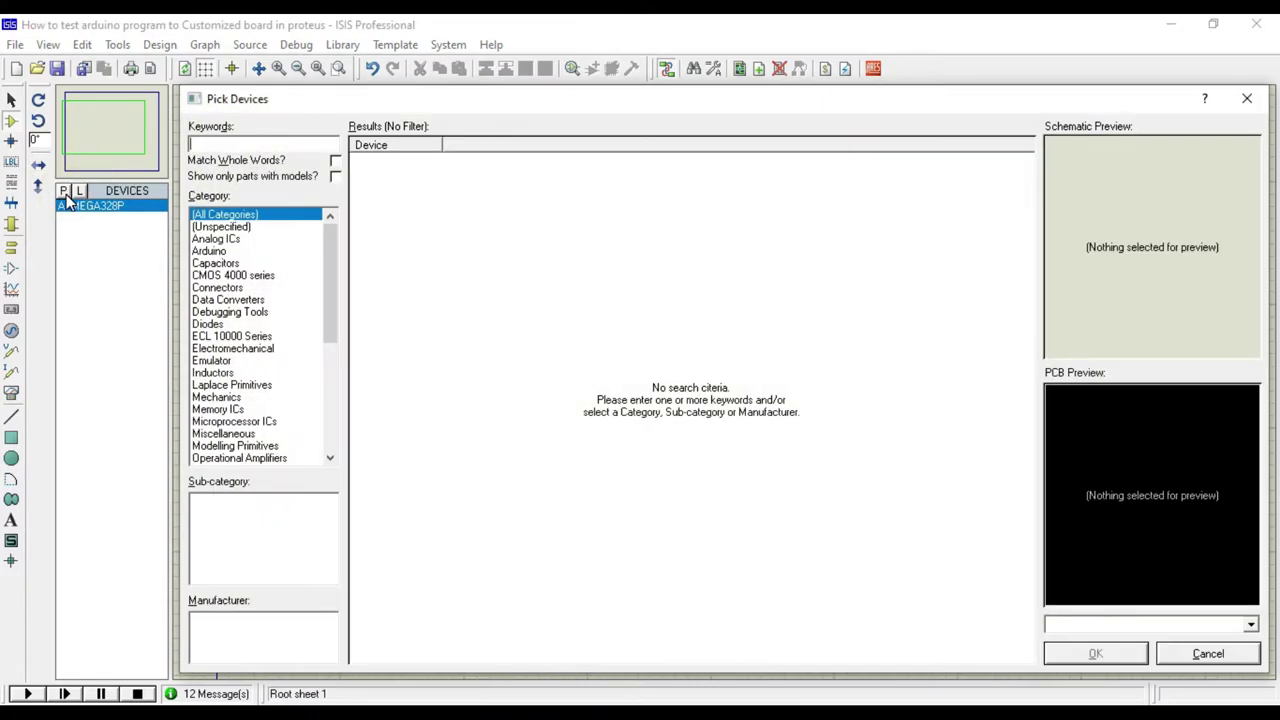
key(Escape)
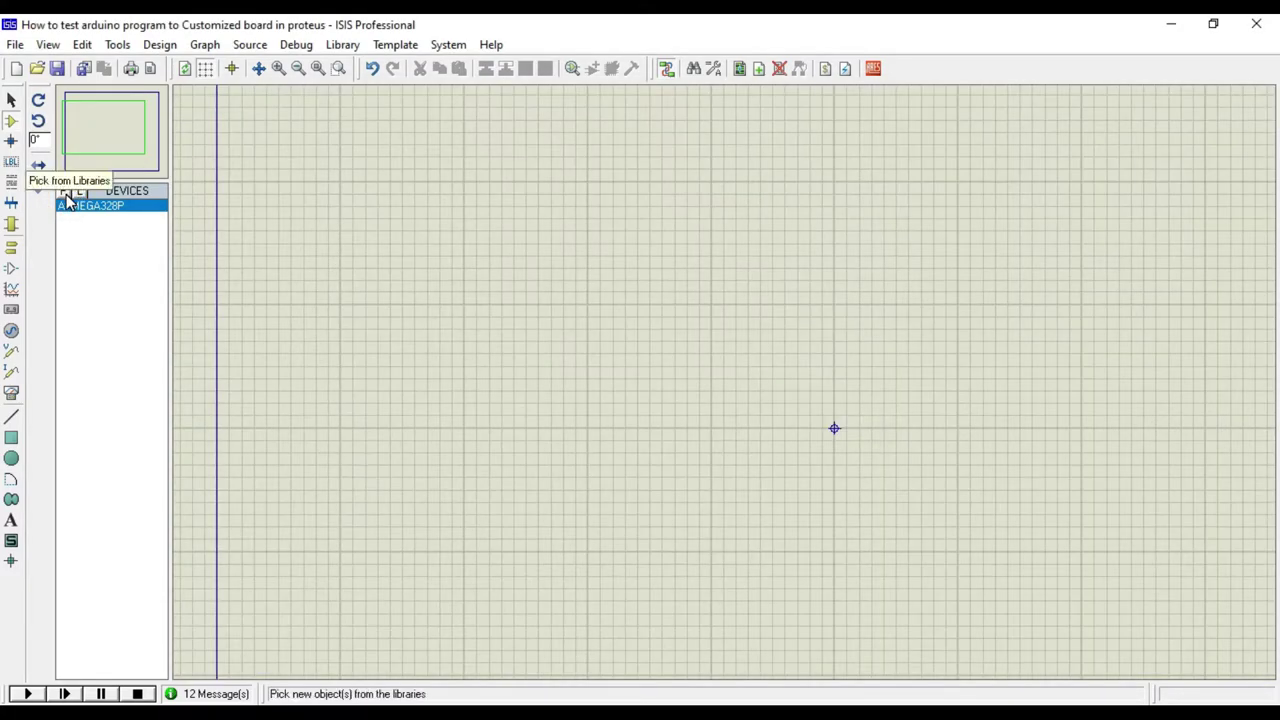
click(66, 198)
text(led)
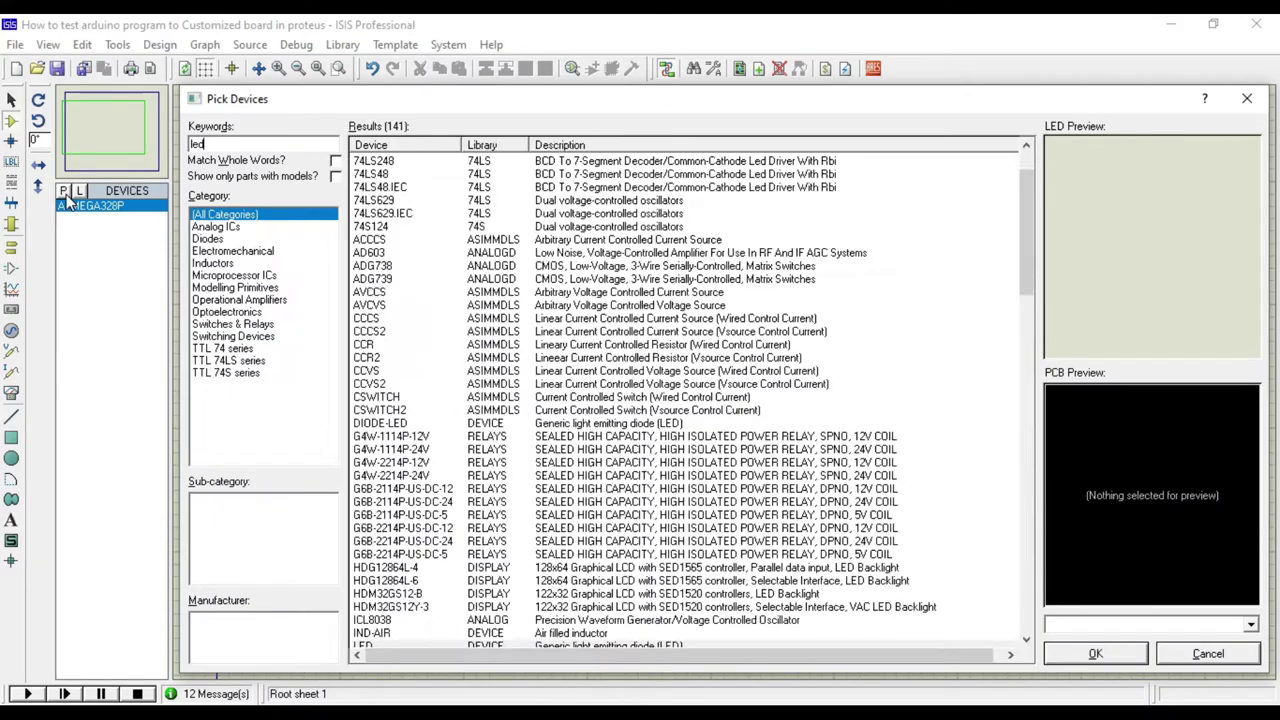
click(1026, 243)
drag(1026, 243, 1028, 328)
click(625, 410)
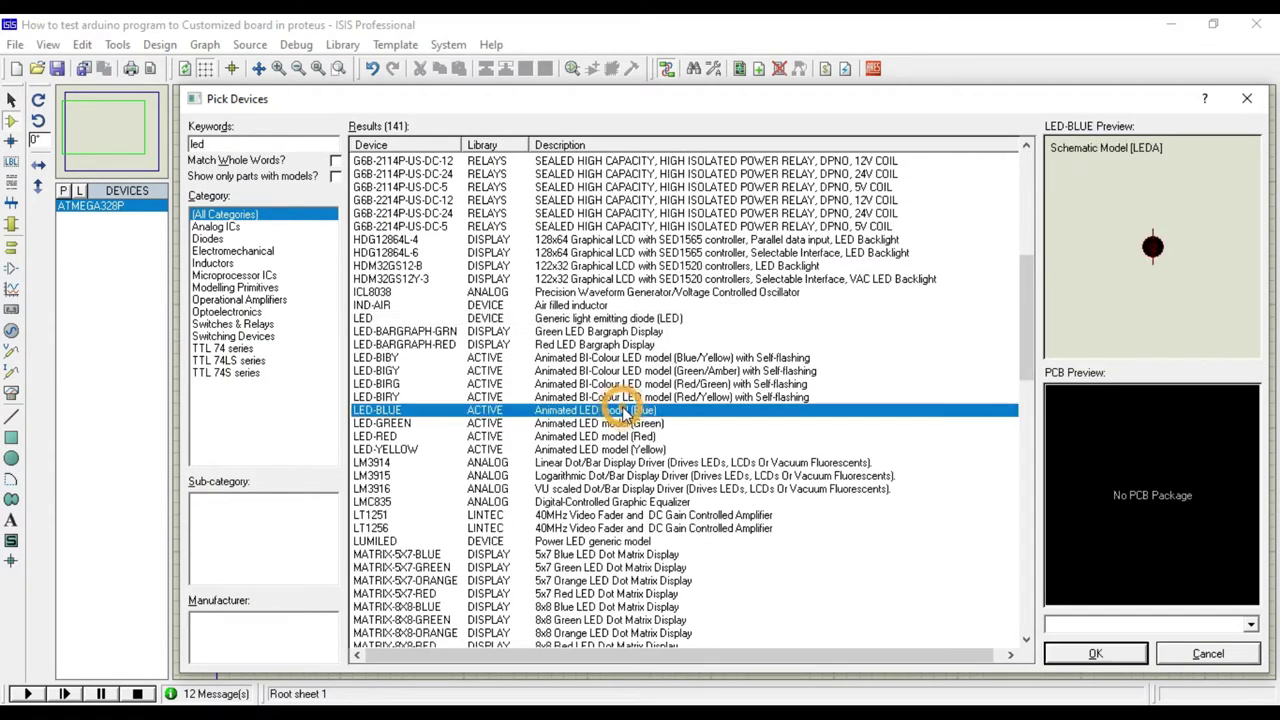
click(628, 423)
click(628, 436)
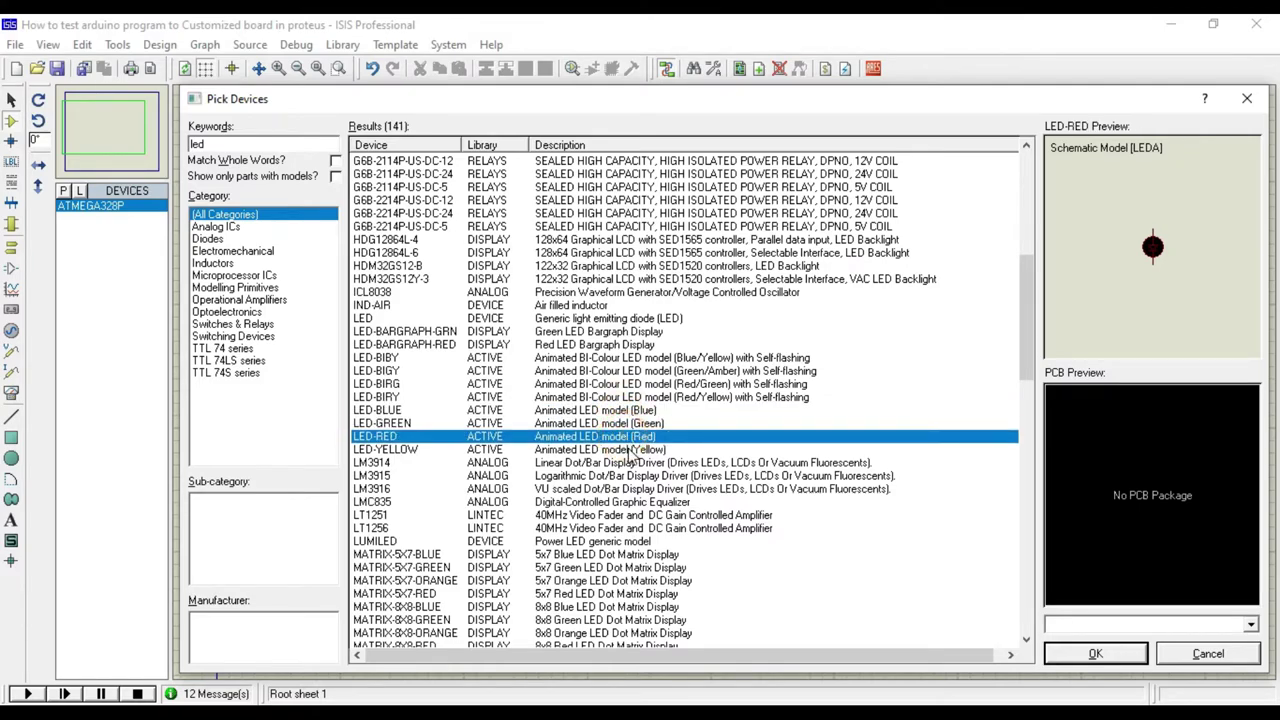
click(1095, 653)
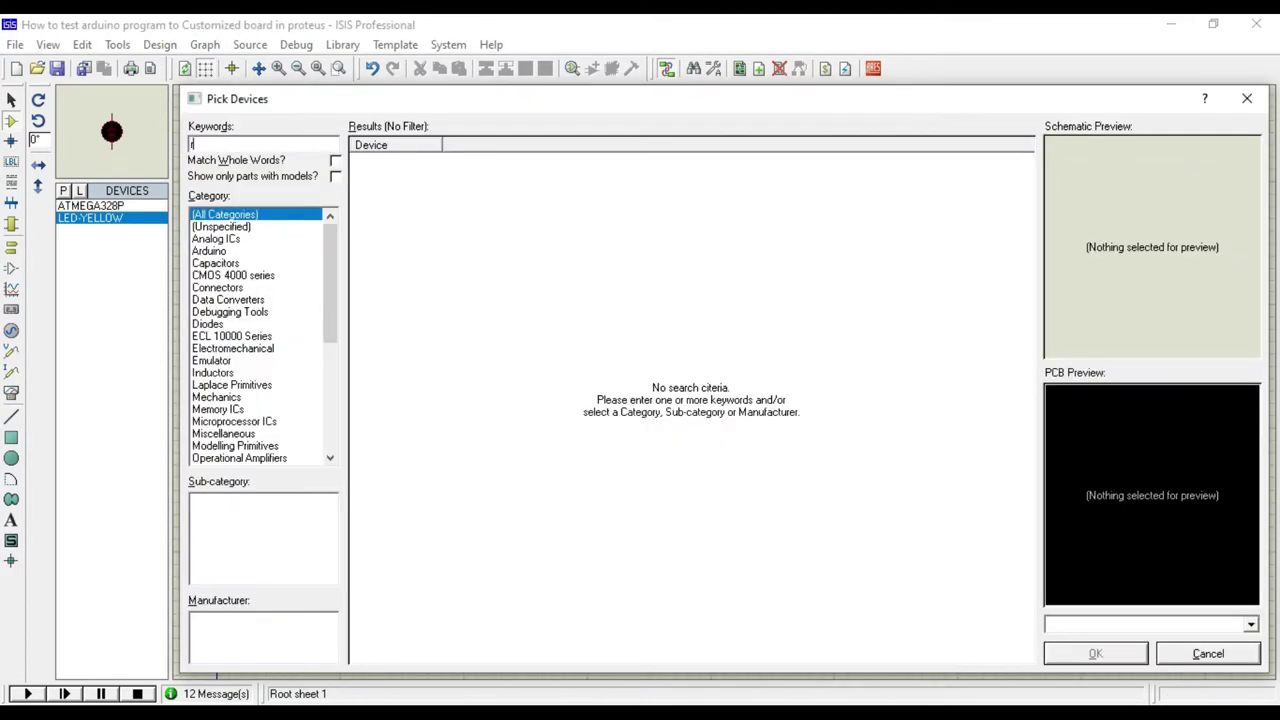
Search for the resistor and add RESISTOR to the device list.
text(esistor)
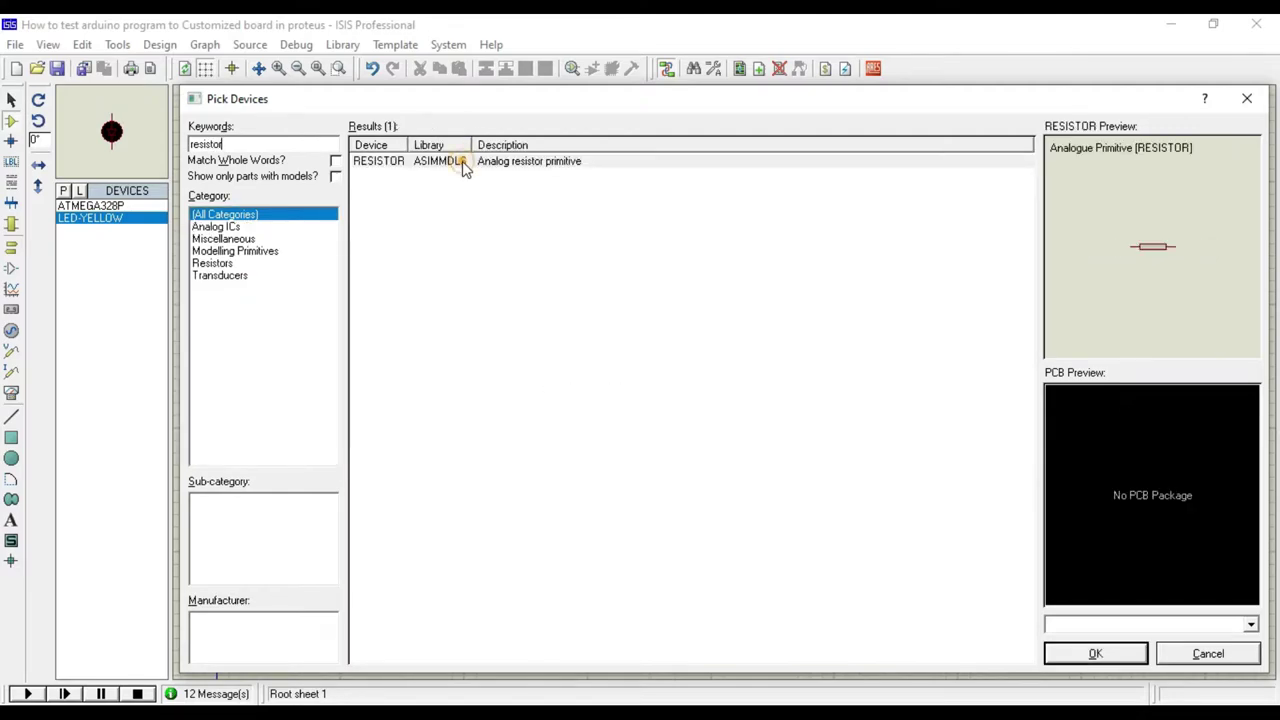
click(465, 162)
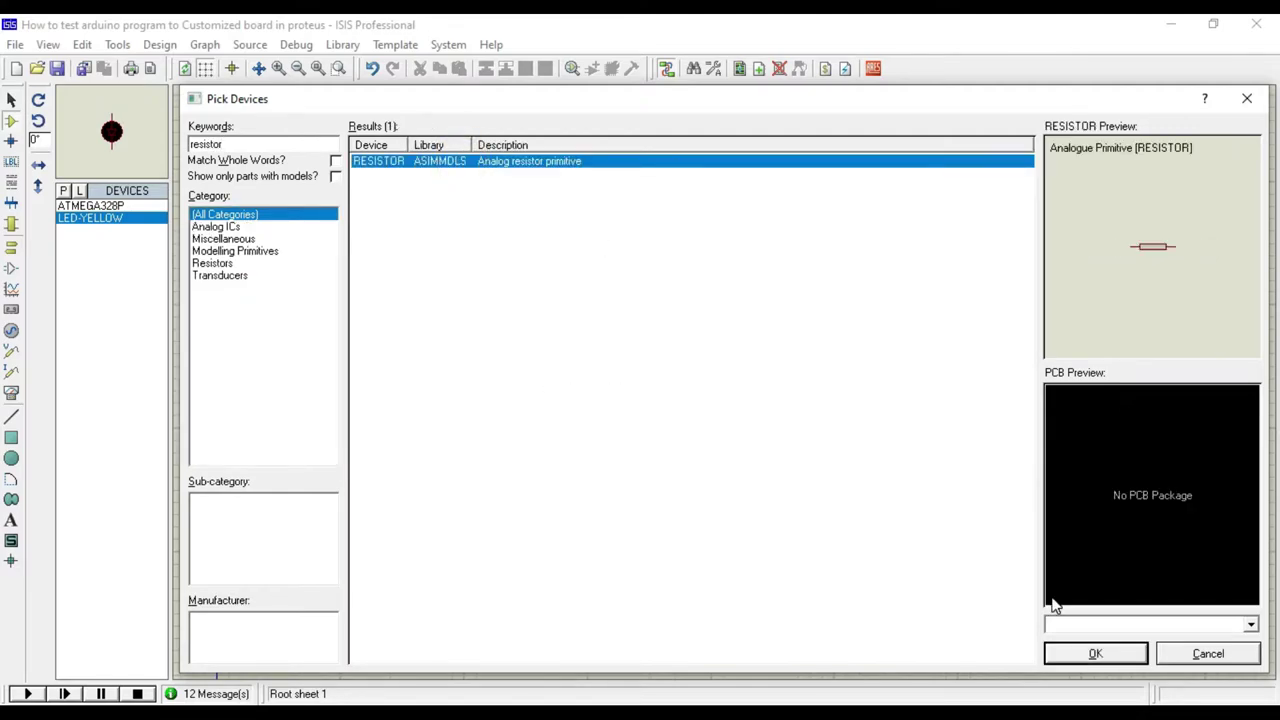
click(1100, 655)
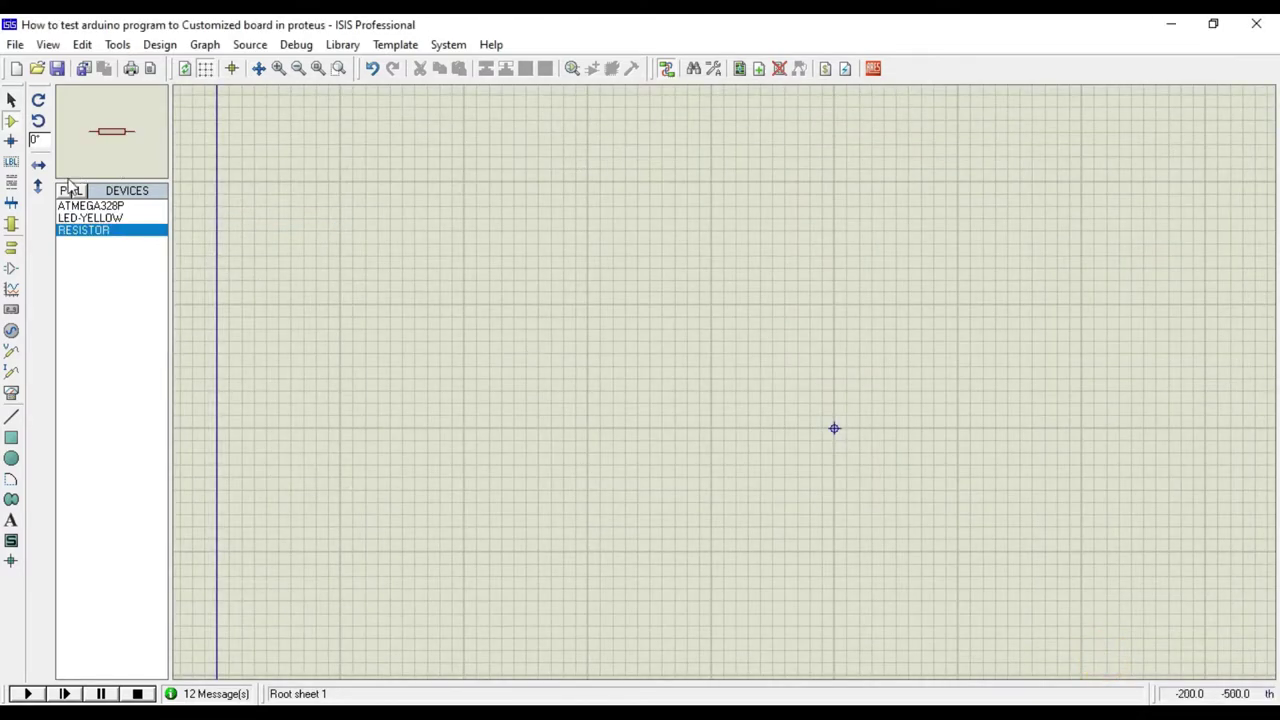
Search 'crystal' and add CRYSTAL to the device list.
click(65, 192)
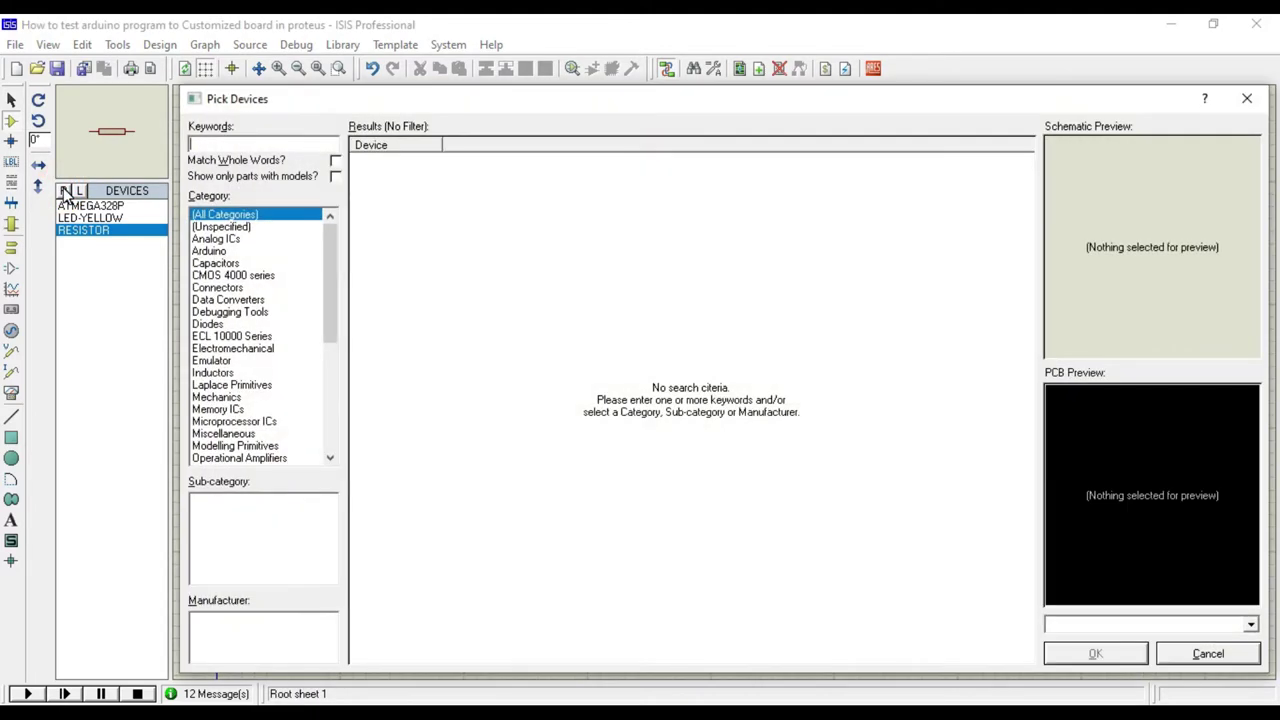
text(crystal)
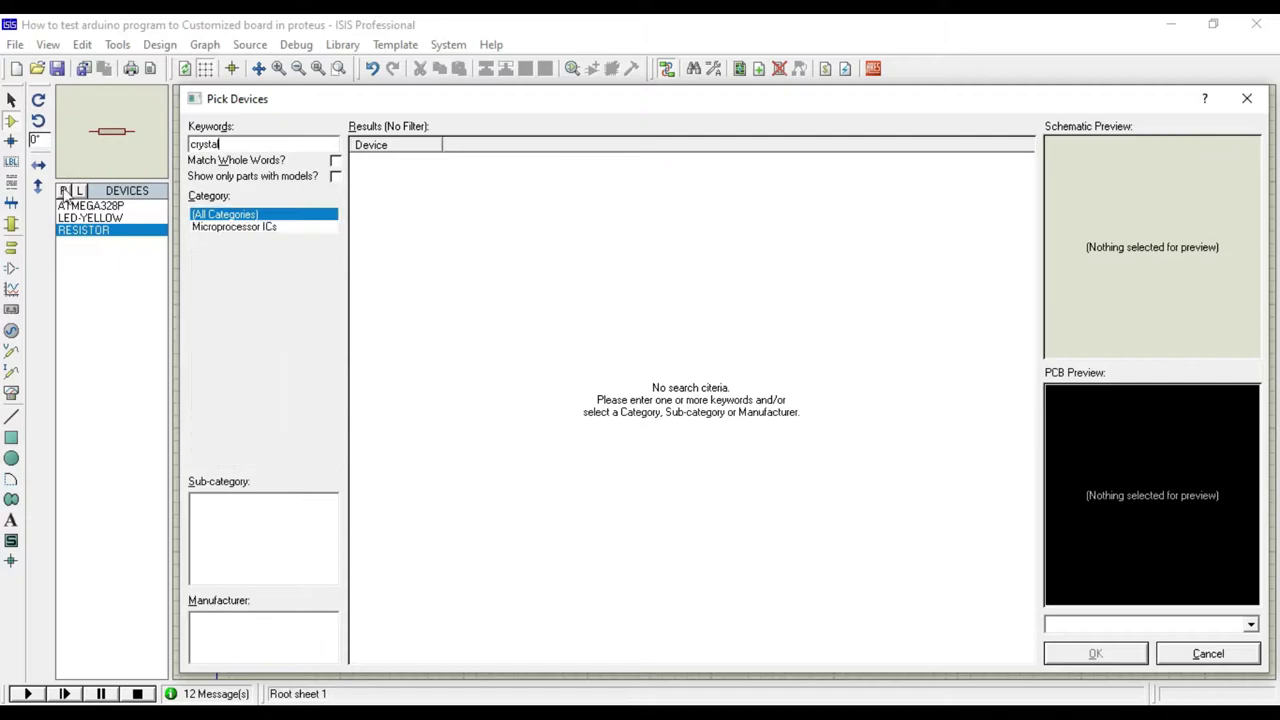
click(405, 168)
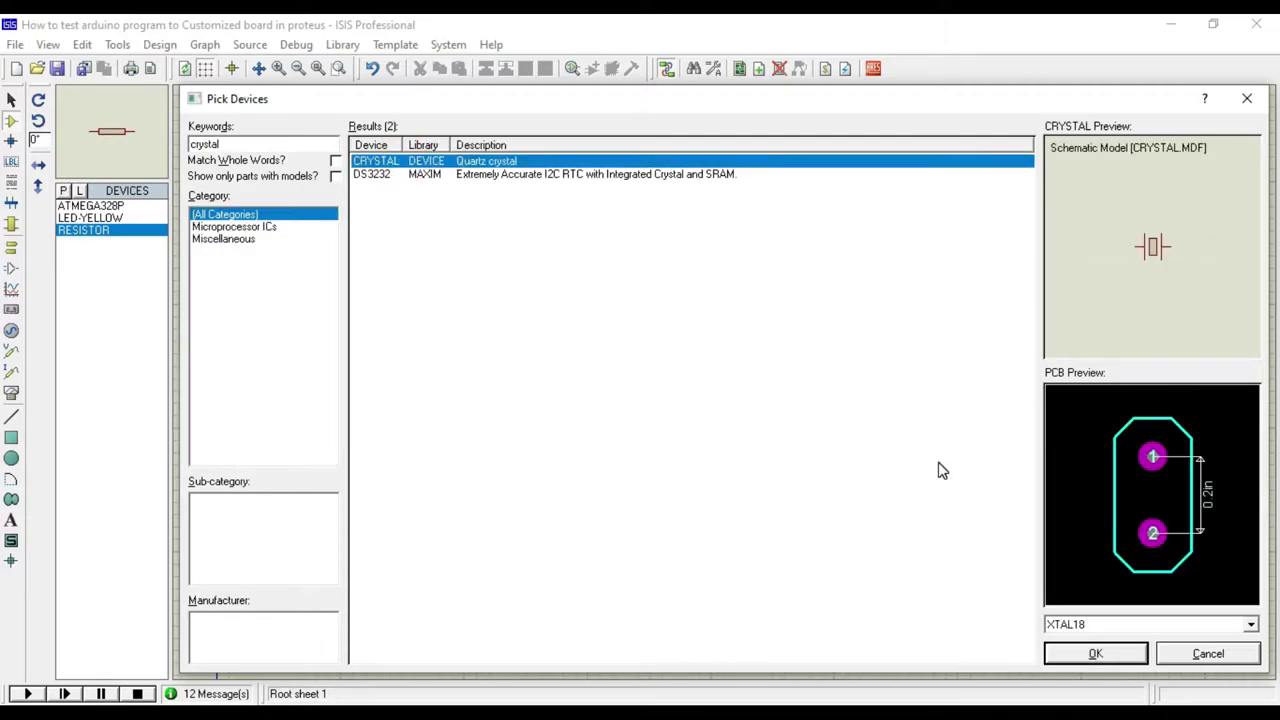
click(1080, 660)
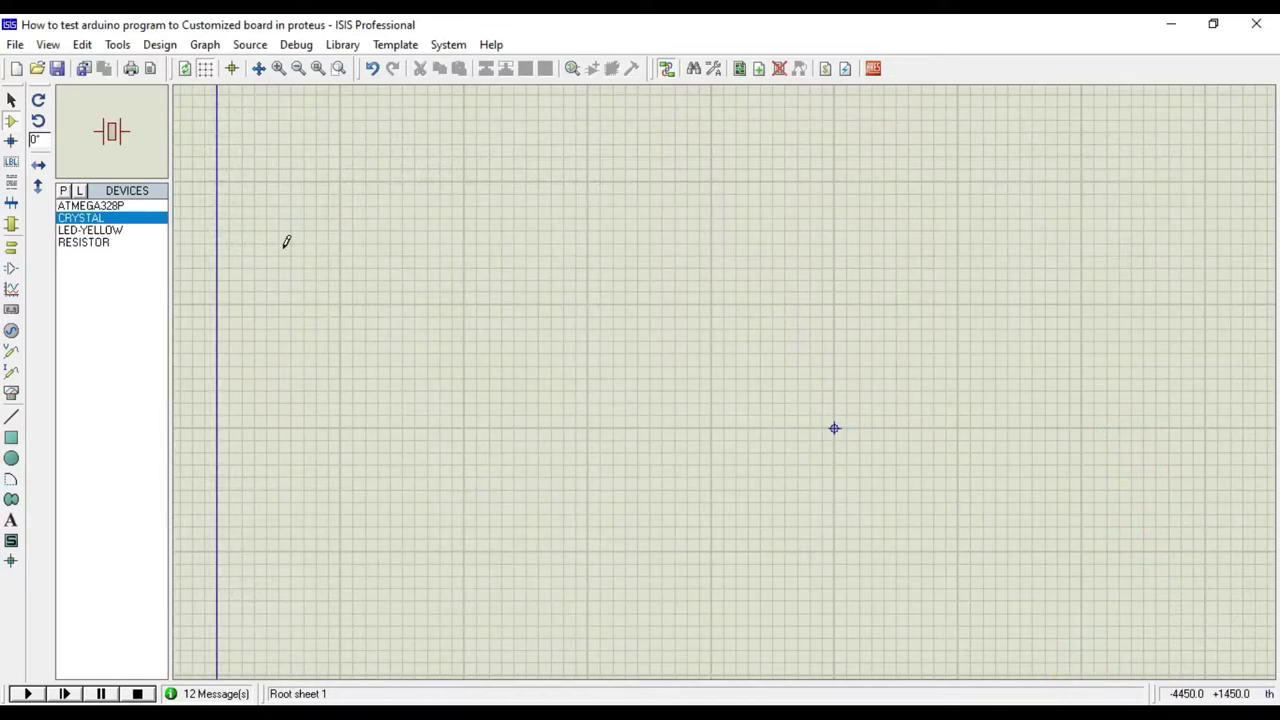
Search '22pf' and add the 02013A220JAT2A 22pF capacitor to the device list.
click(63, 190)
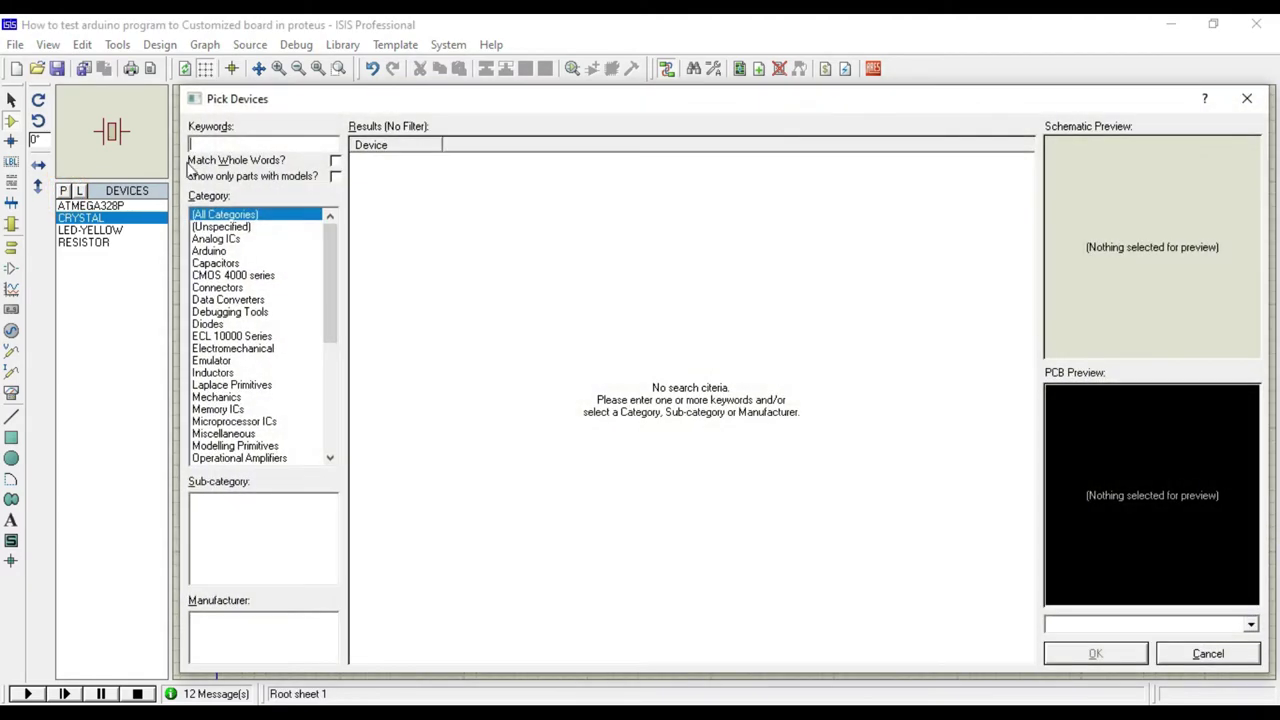
click(296, 143)
text(22pf)
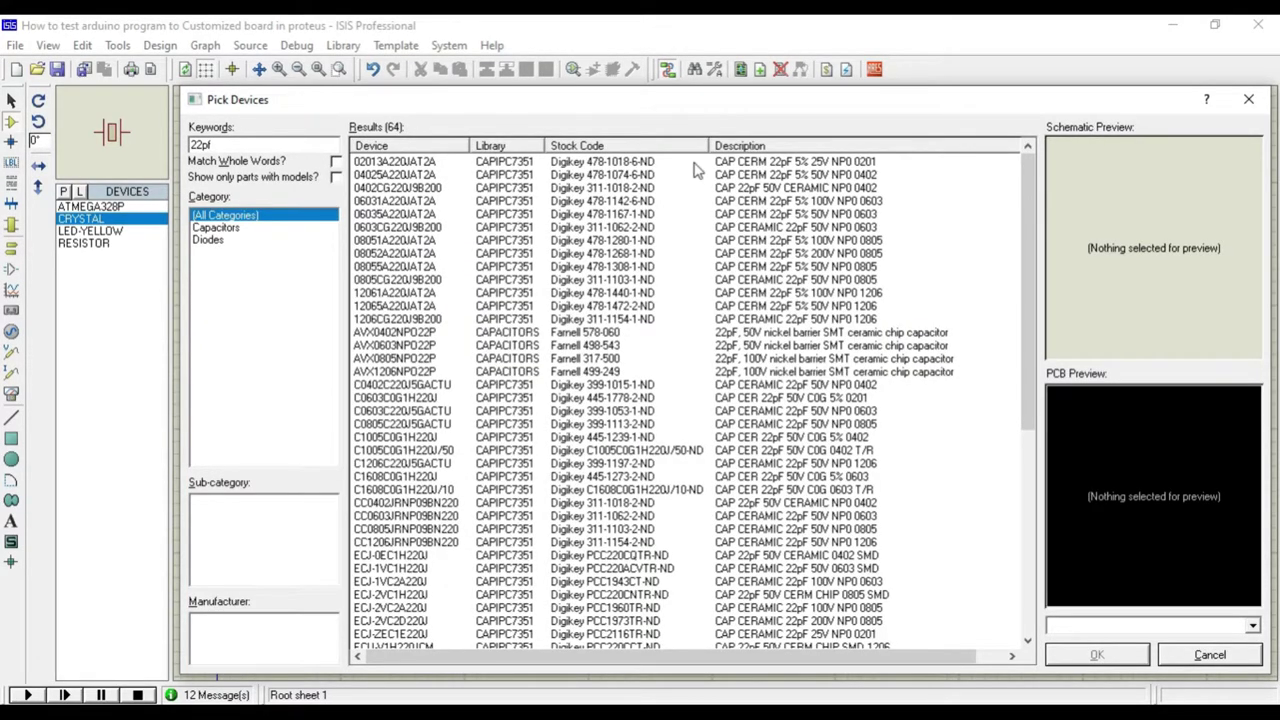
click(809, 163)
double_click(809, 163)
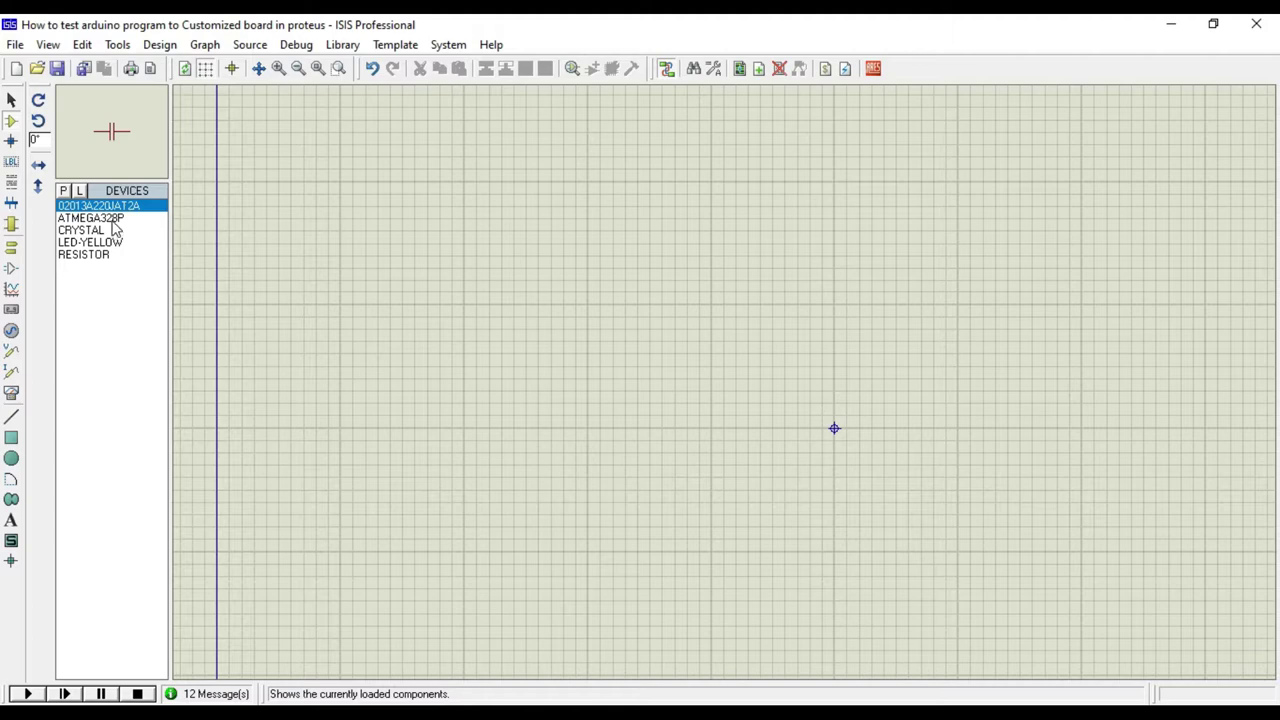
Place the ATMEGA328P on the sheet as U1 and zoom in on it.
click(108, 218)
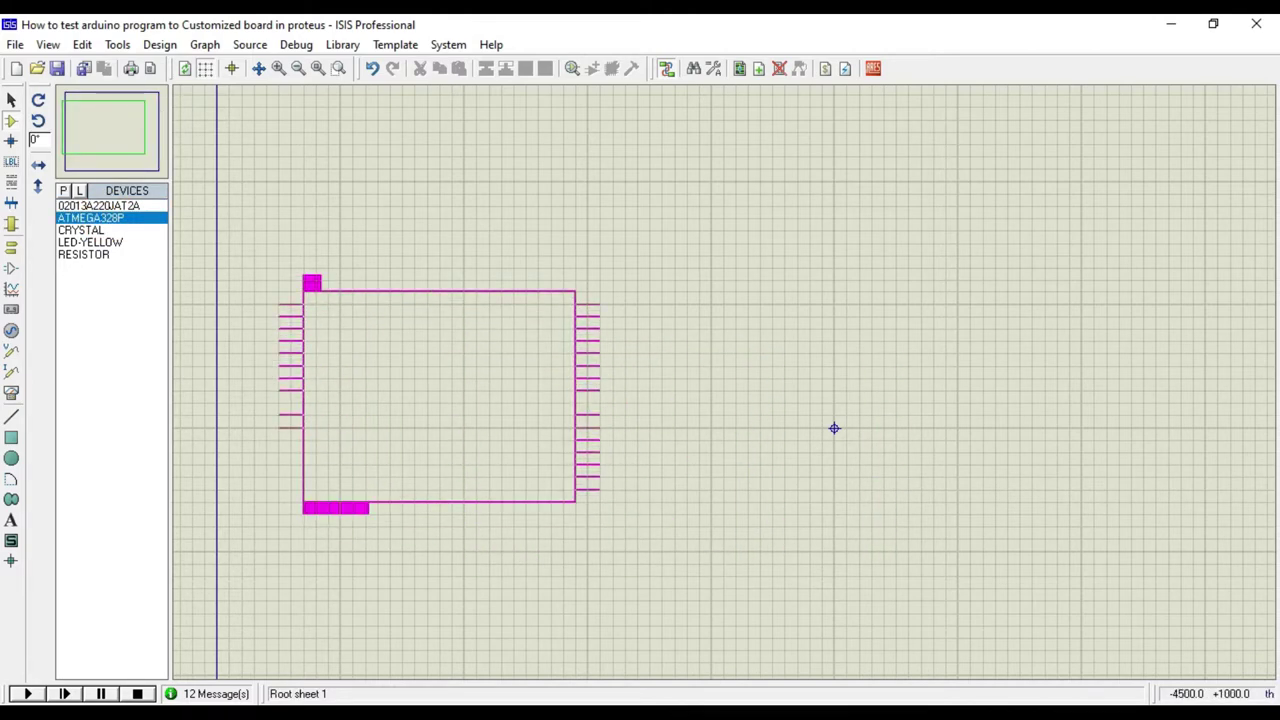
click(420, 396)
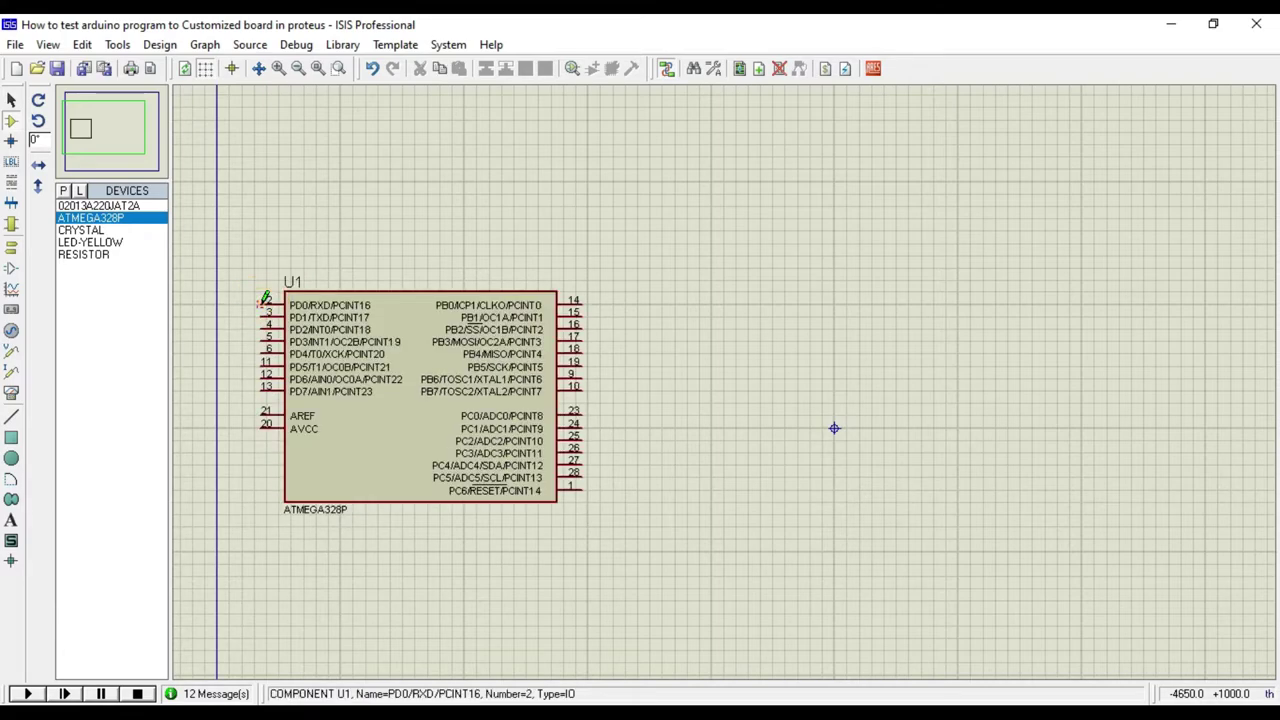
click(279, 68)
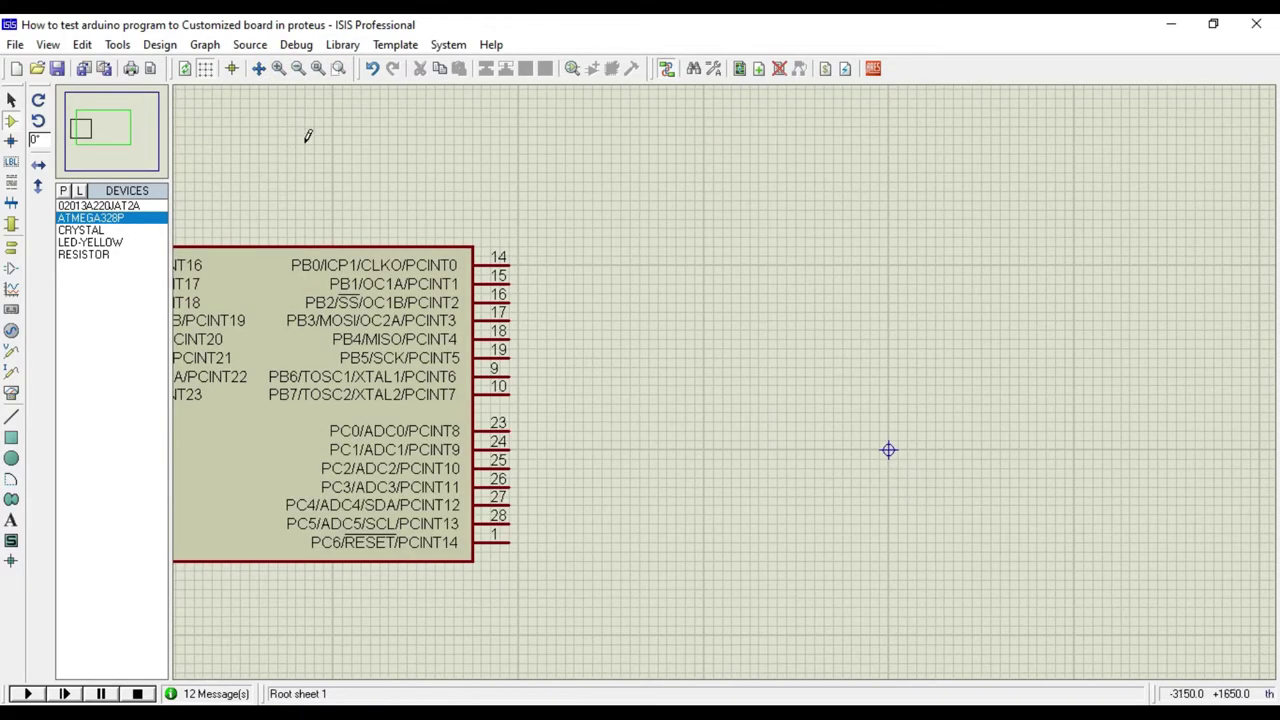
drag(121, 139, 90, 129)
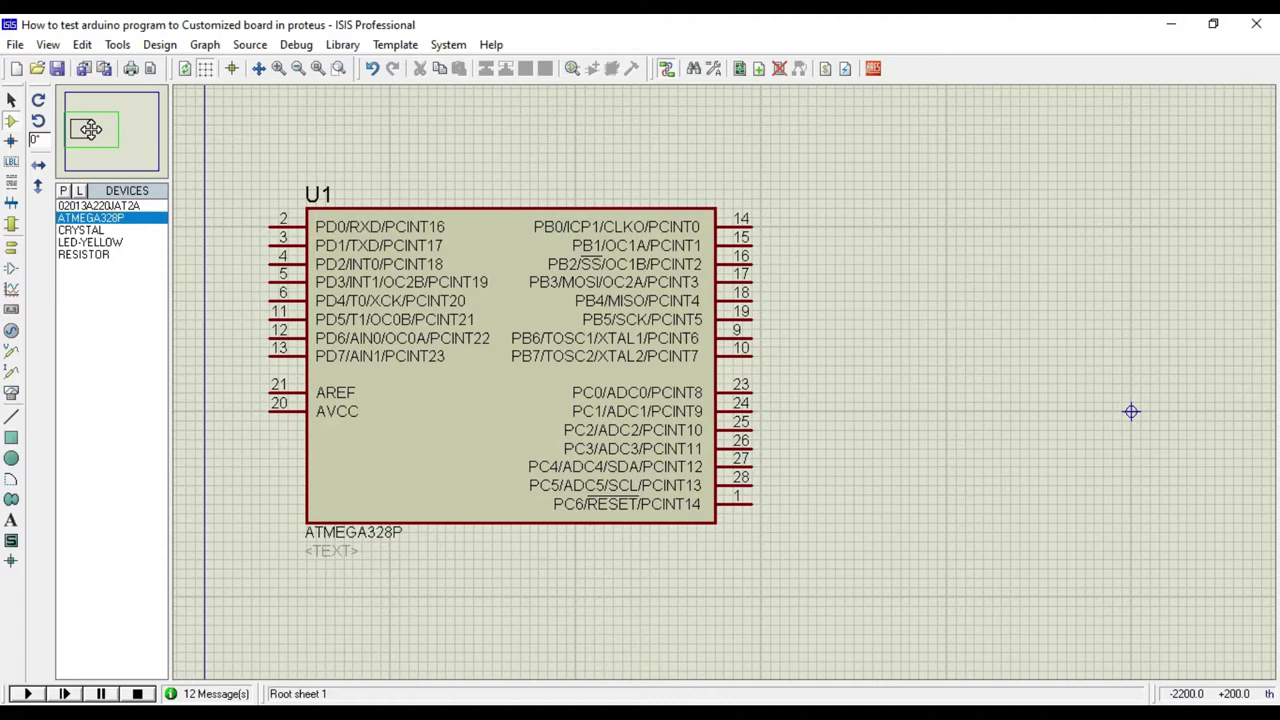
Place crystal X1 right of U1 and rotate it clockwise to stand vertically.
click(101, 231)
click(885, 400)
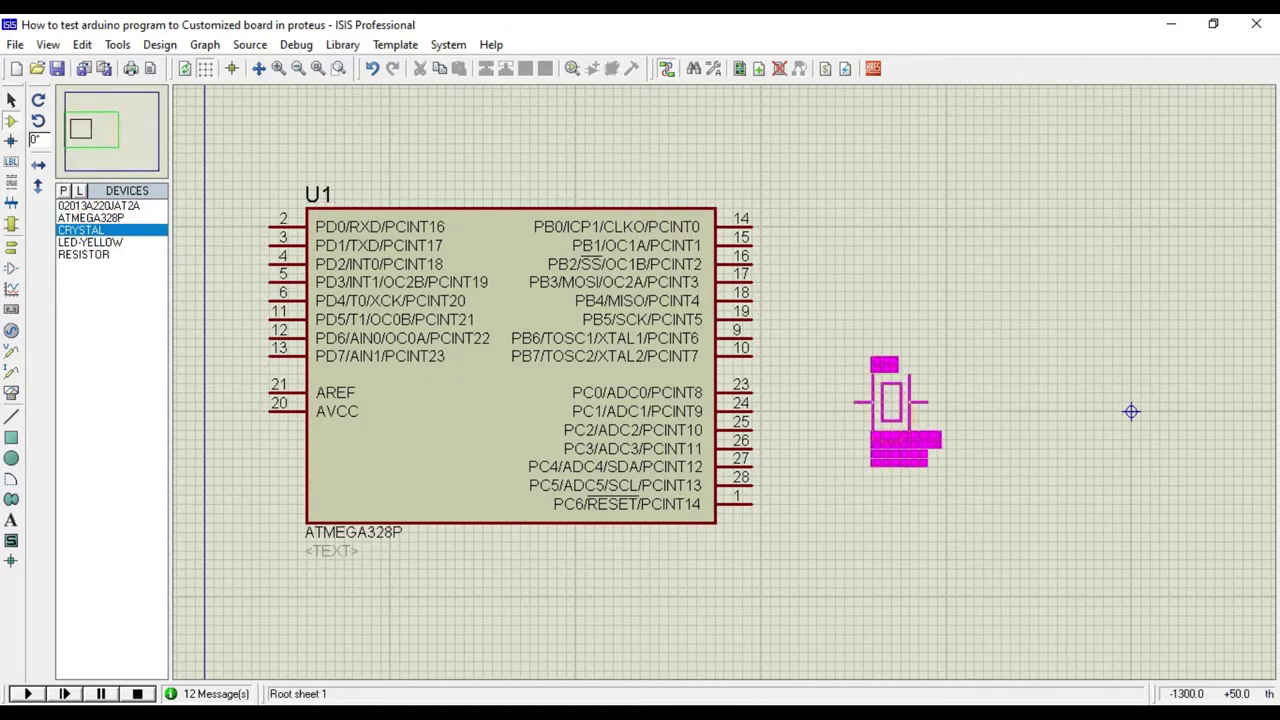
click(880, 370)
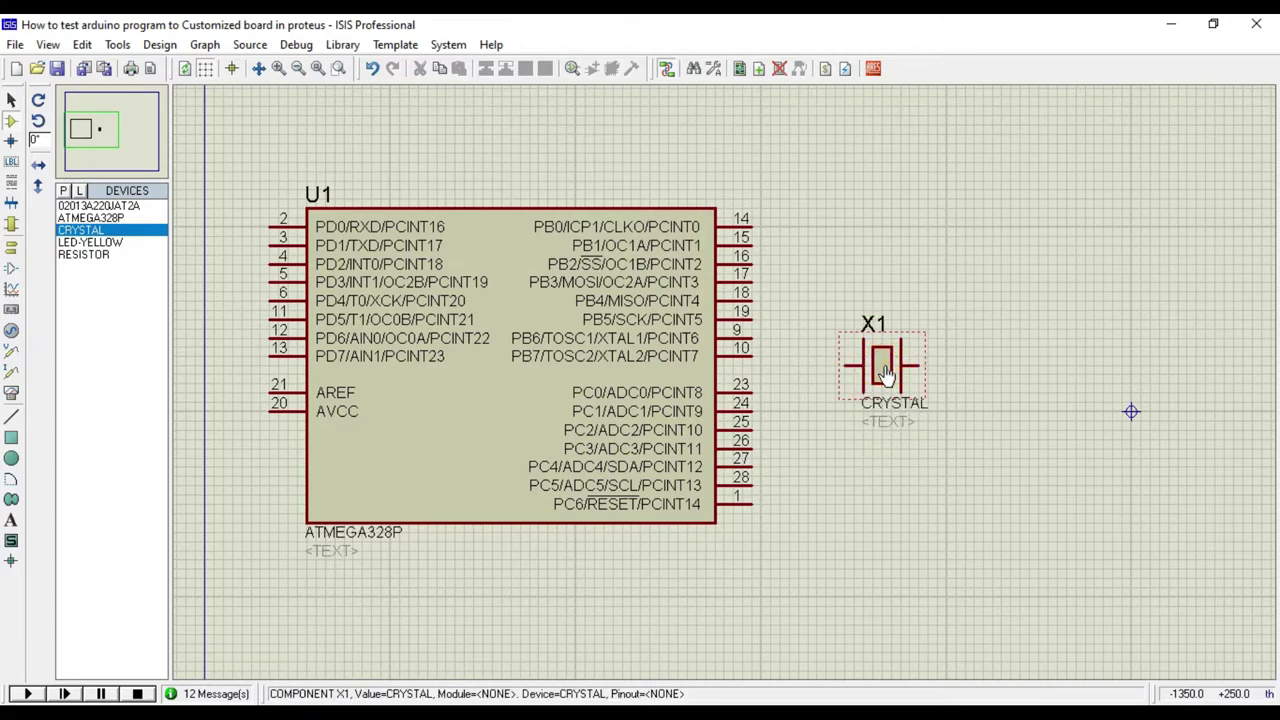
right_click(884, 373)
click(960, 454)
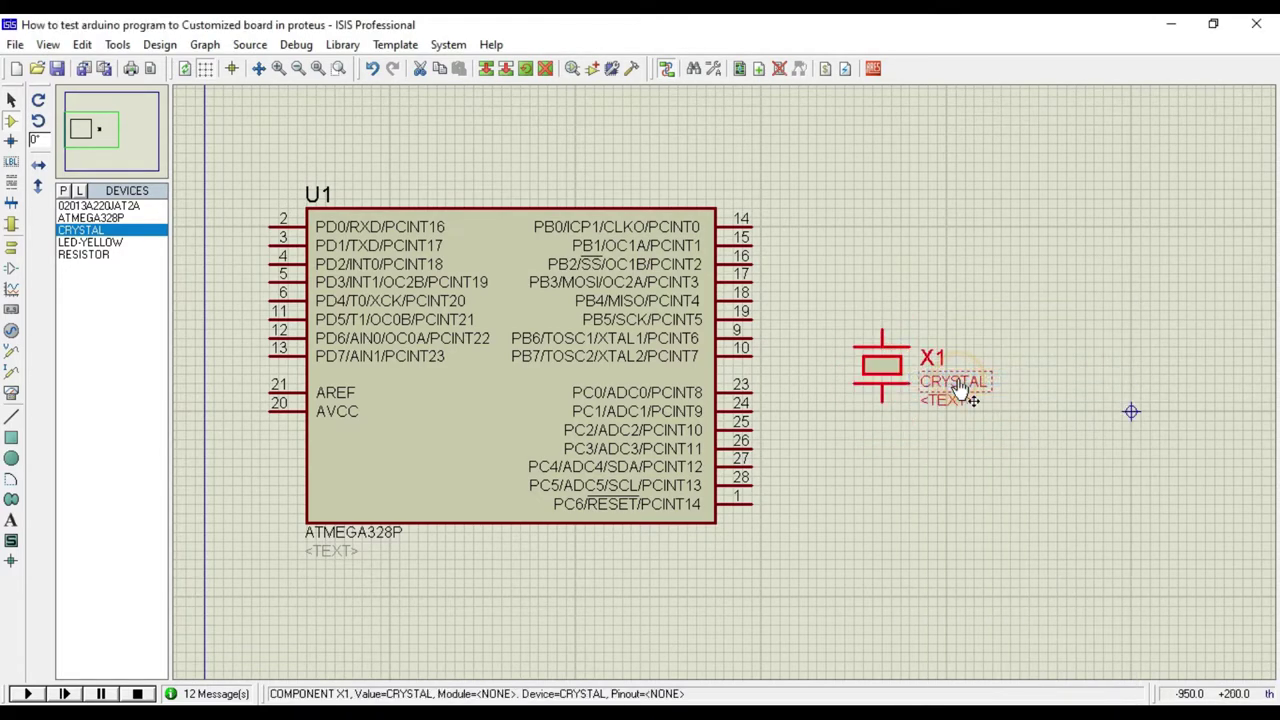
click(977, 417)
Change crystal X1's frequency from 1MHz to 16MHz and close its properties.
double_click(872, 364)
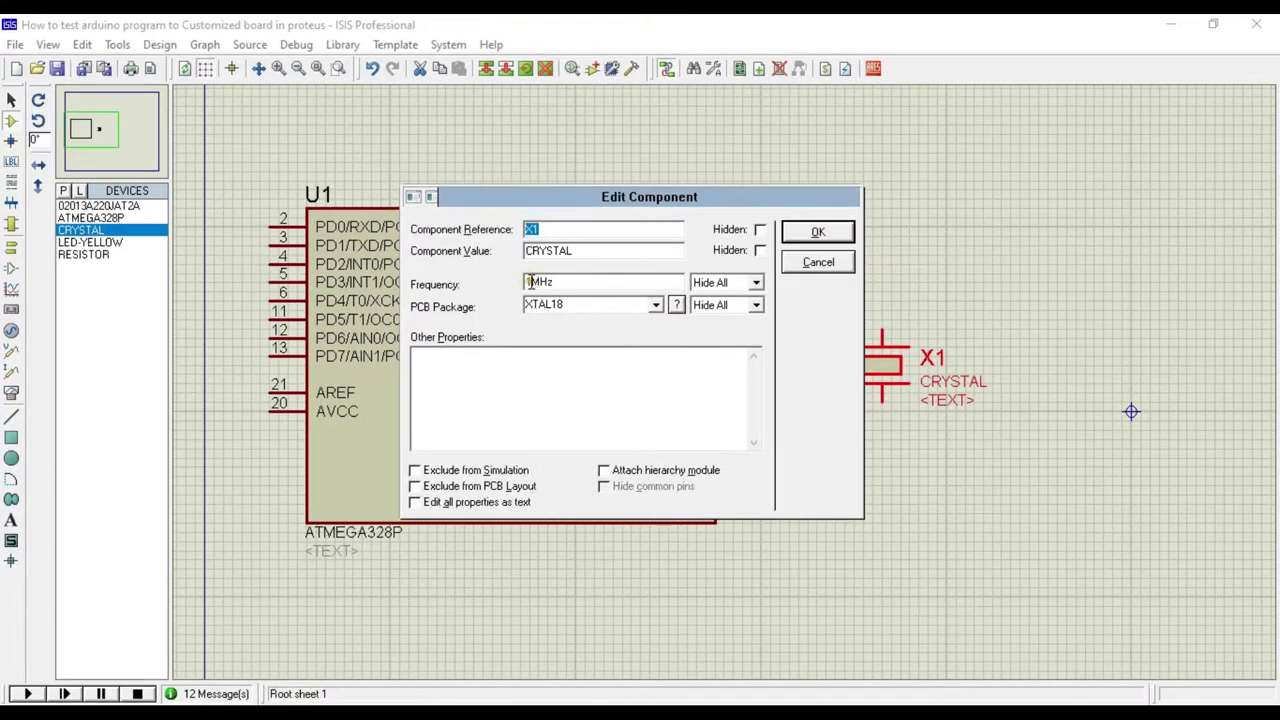
click(532, 286)
text(16)
click(818, 232)
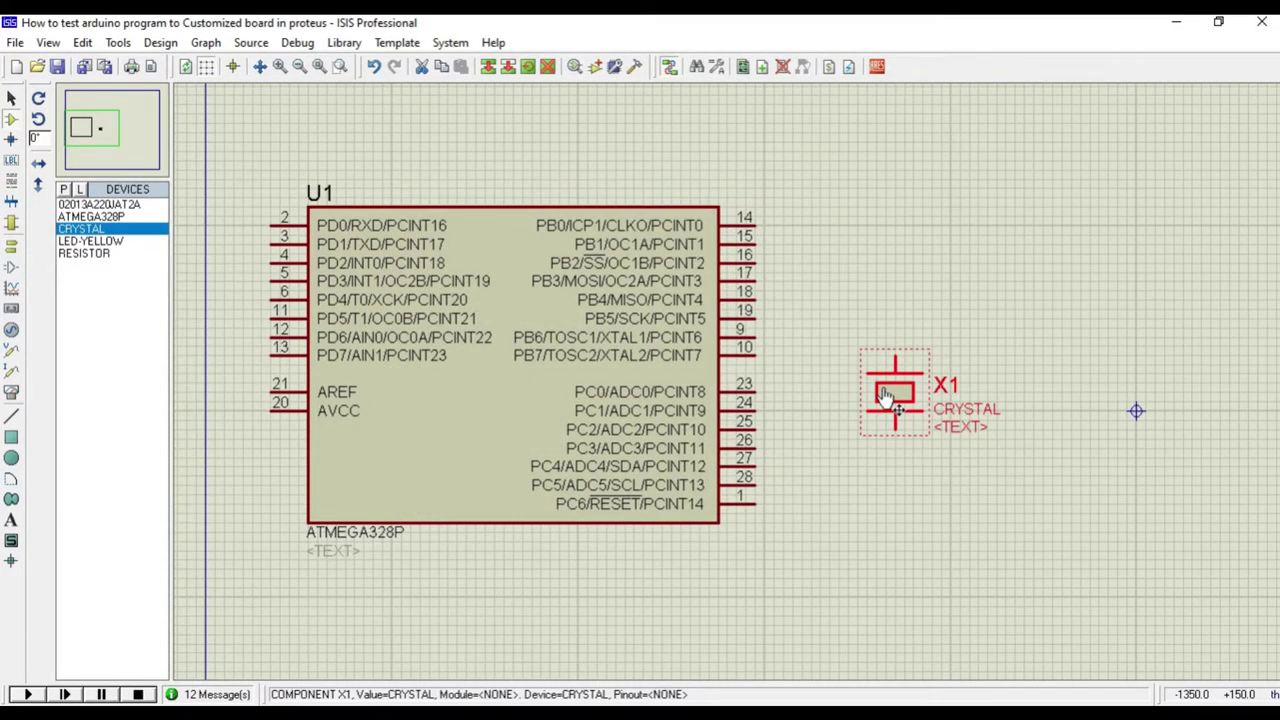
Wire U1 pins 9 and 10 to crystal X1's top and bottom pins.
click(755, 337)
click(891, 358)
click(748, 355)
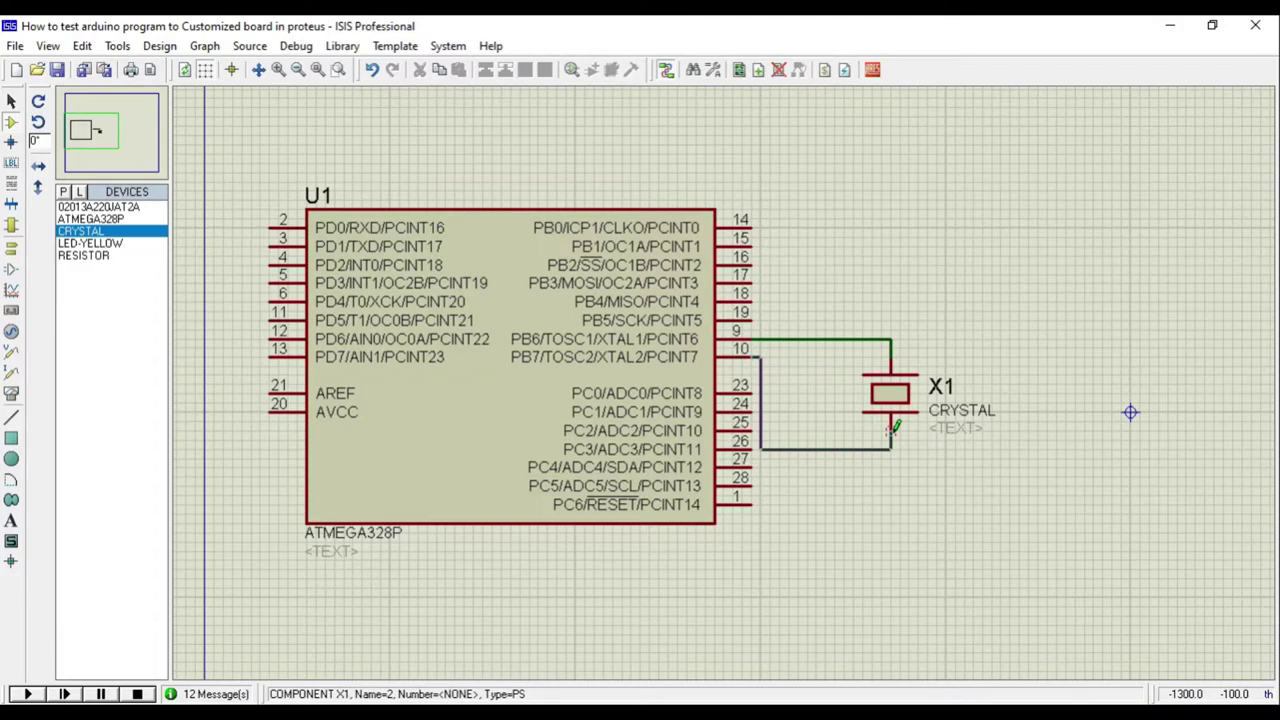
click(891, 431)
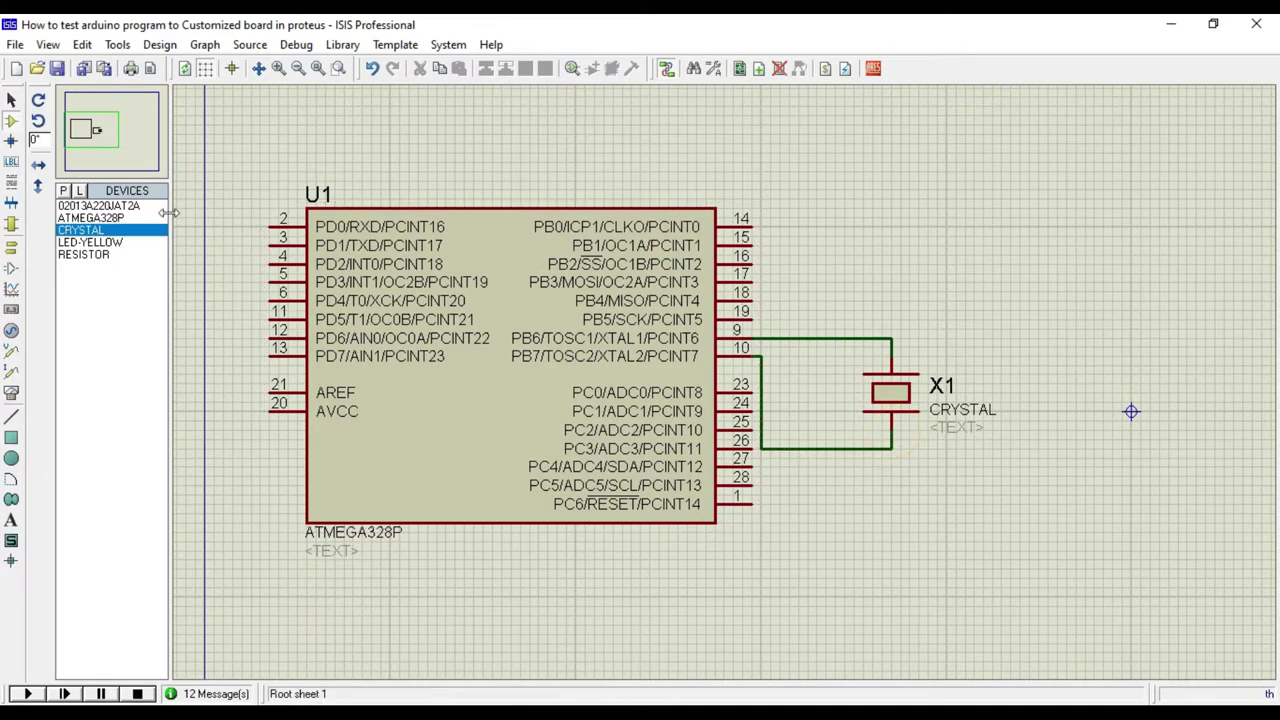
Place 22pF capacitors C1 and C2 below the crystal.
click(88, 206)
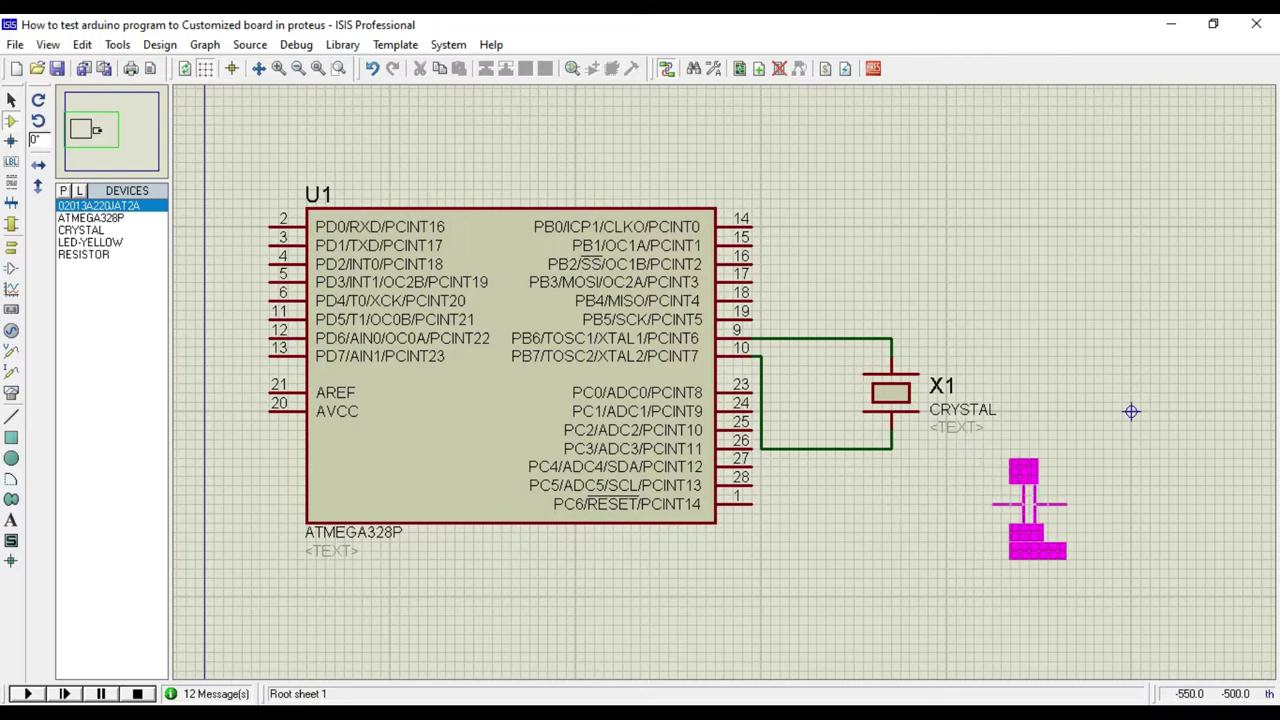
click(1030, 505)
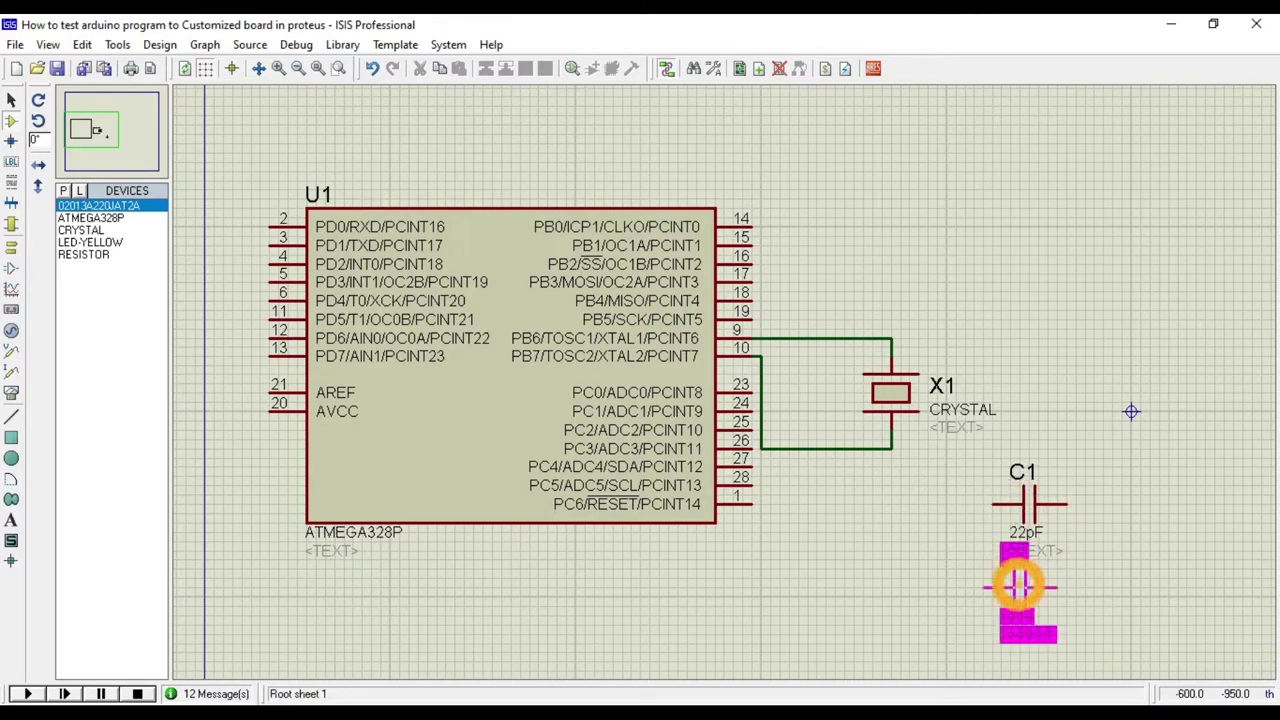
click(1030, 588)
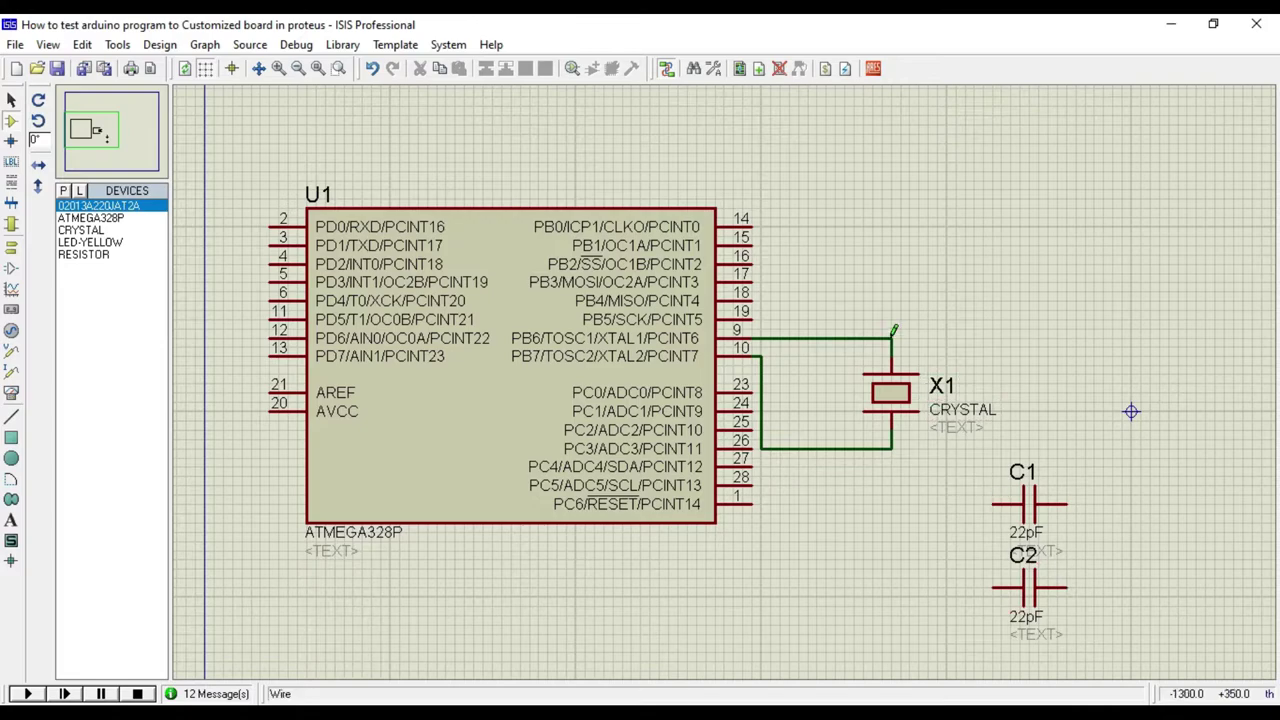
Wire C1 and C2 to the crystal's pin 9 and pin 10 wires and join their right pins.
click(994, 503)
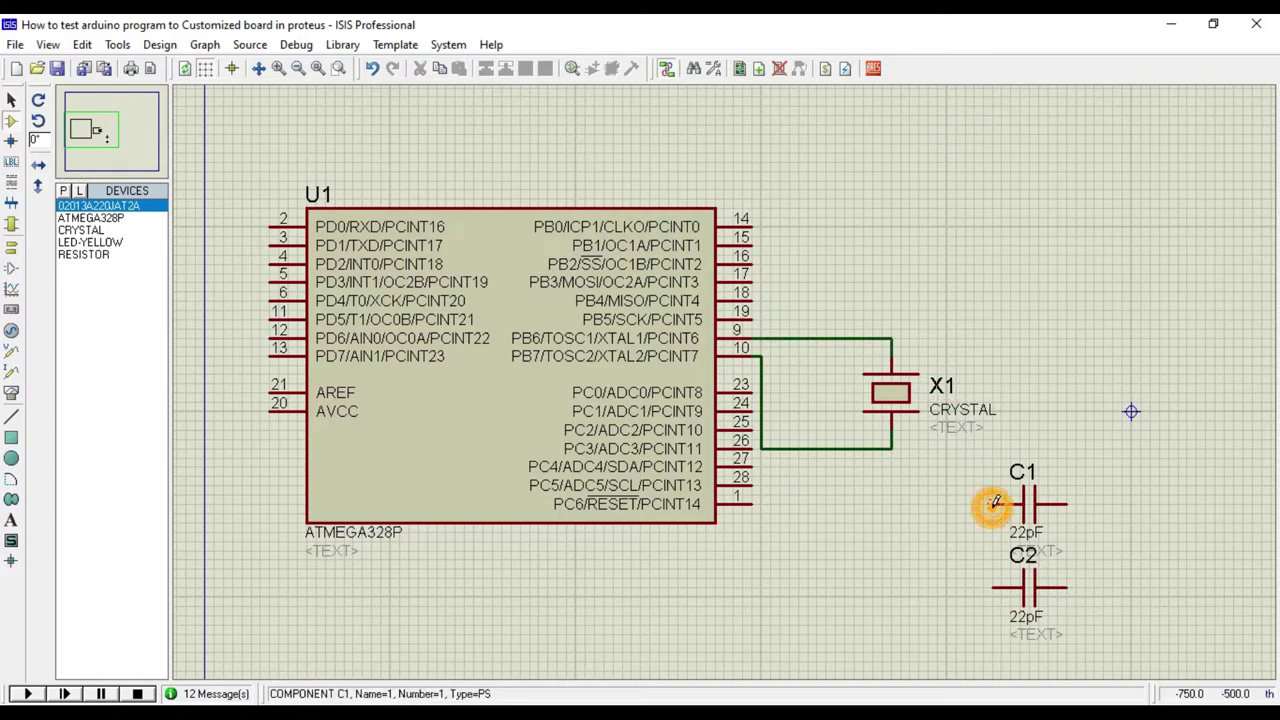
click(893, 339)
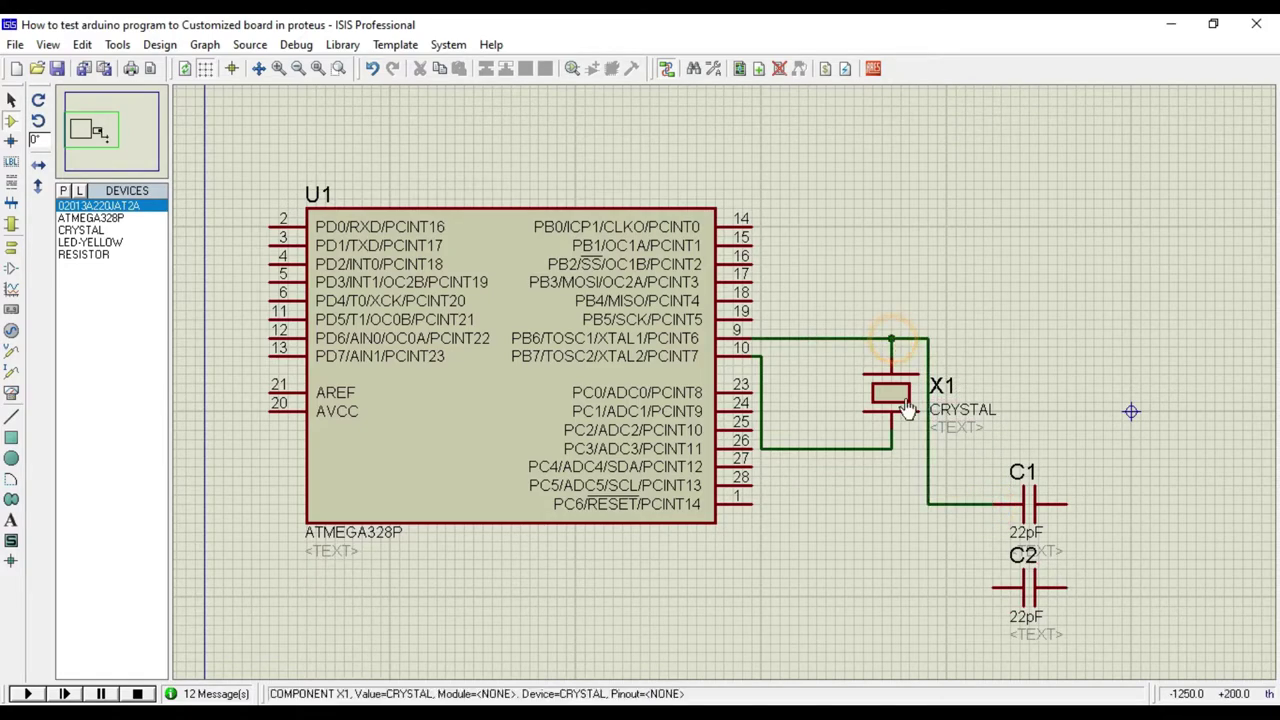
click(995, 587)
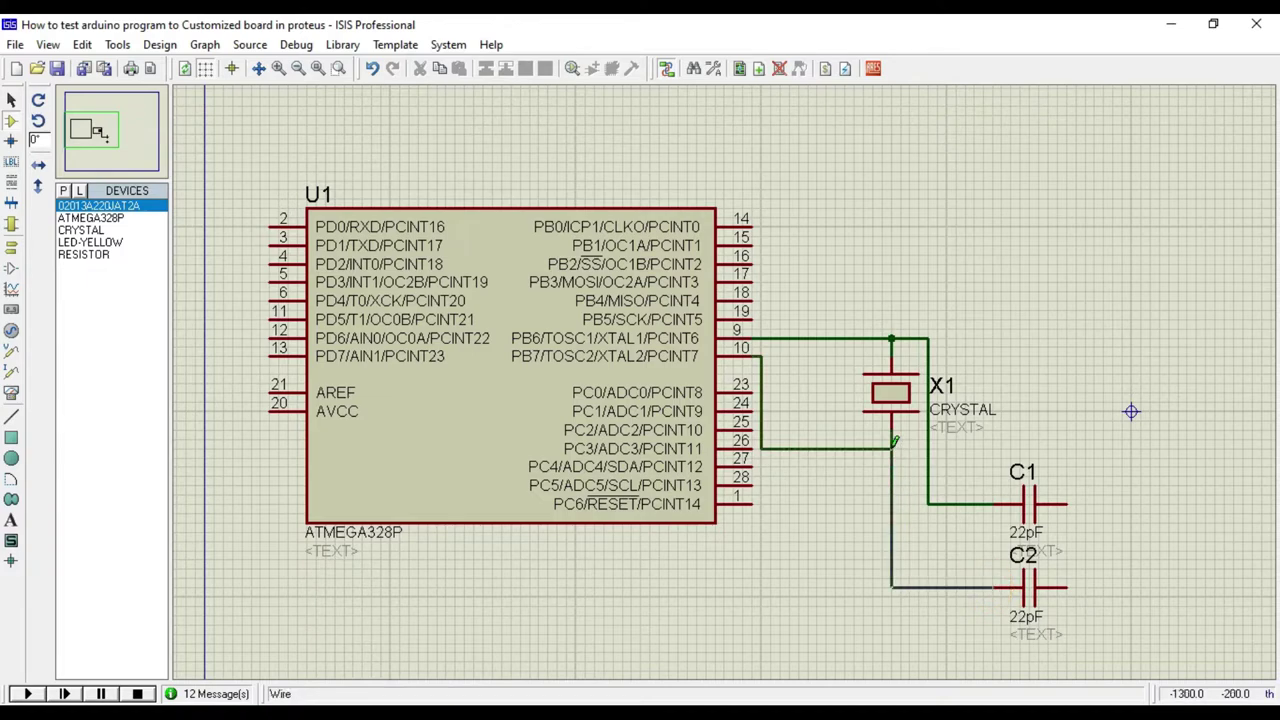
click(893, 447)
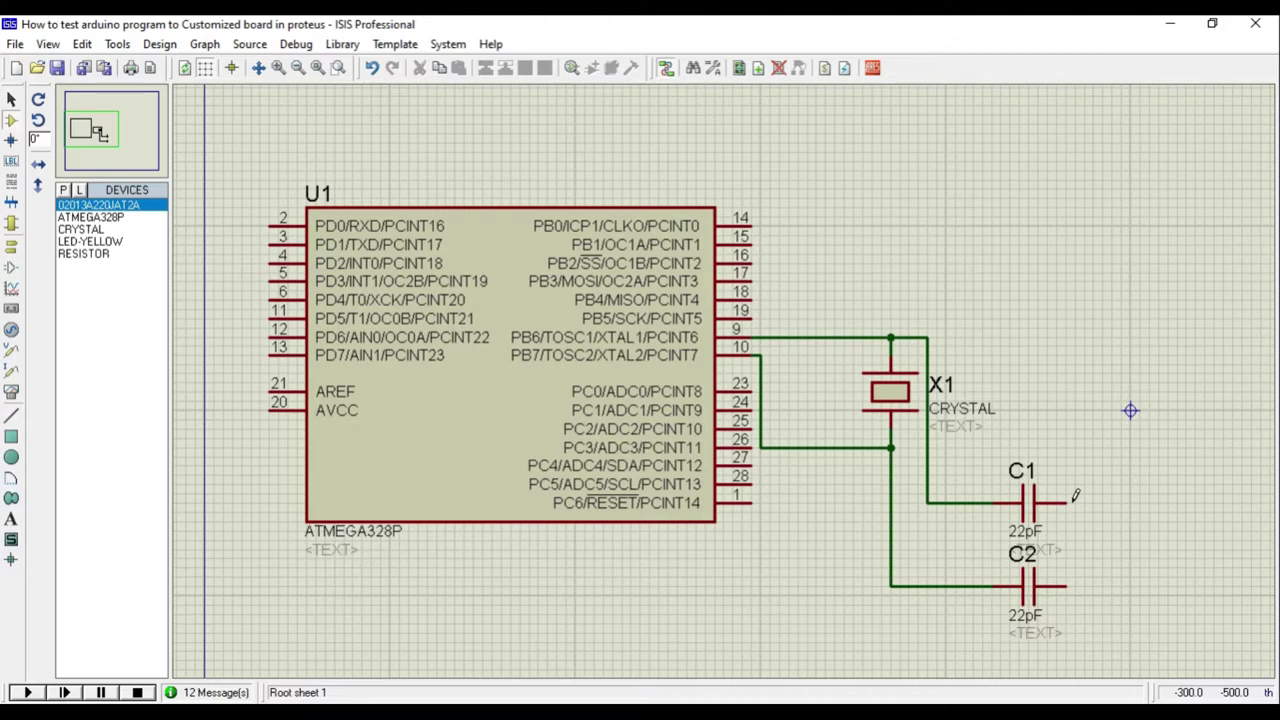
click(1068, 503)
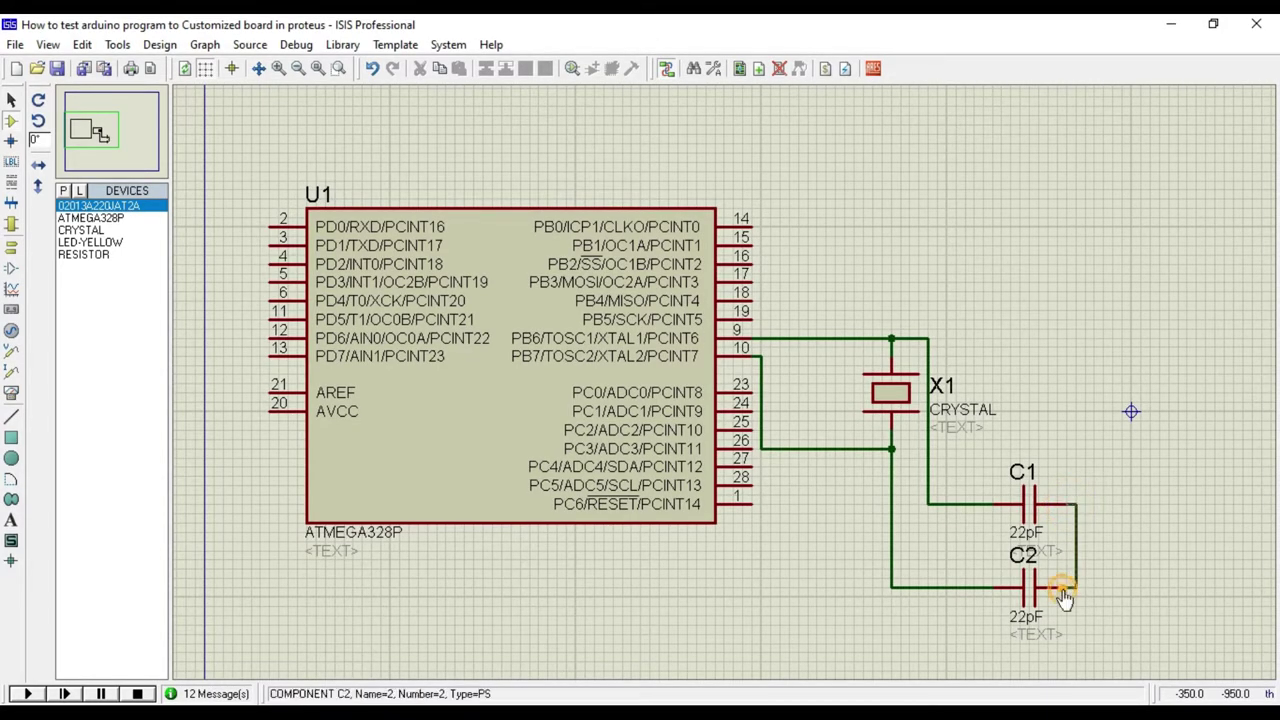
click(1063, 590)
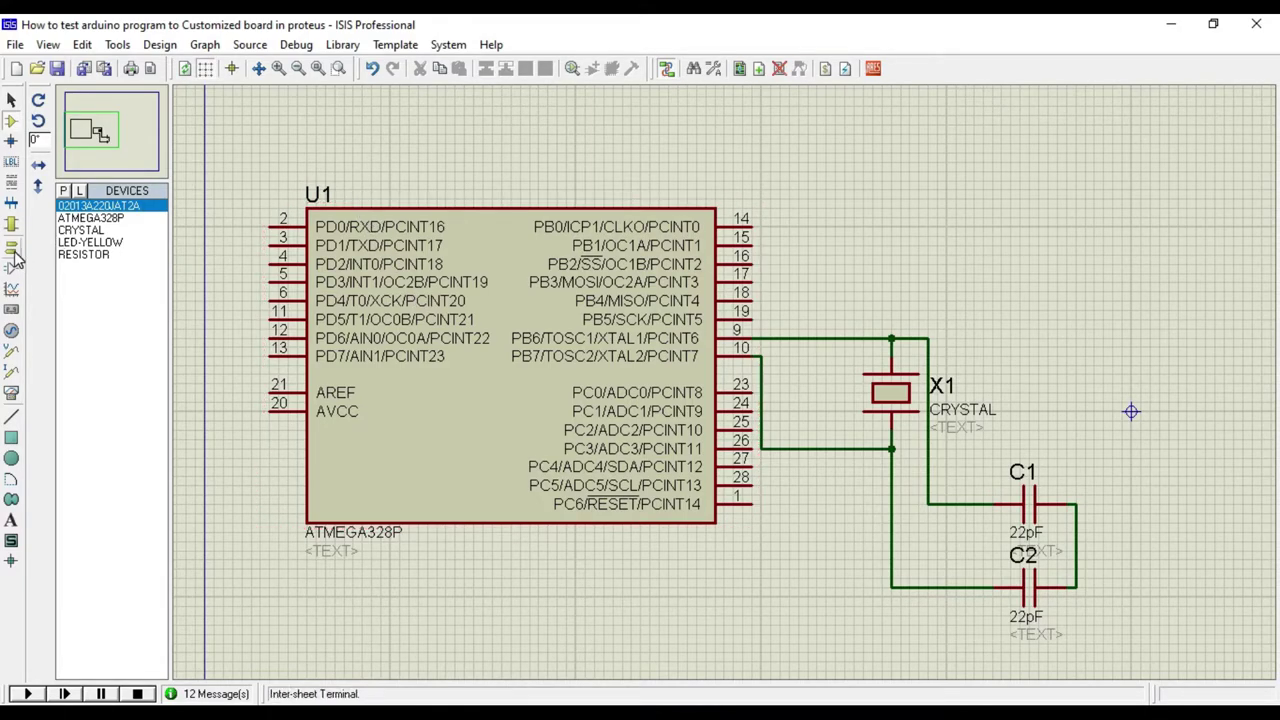
Add a ground terminal and wire it to the capacitors' joined side.
click(12, 252)
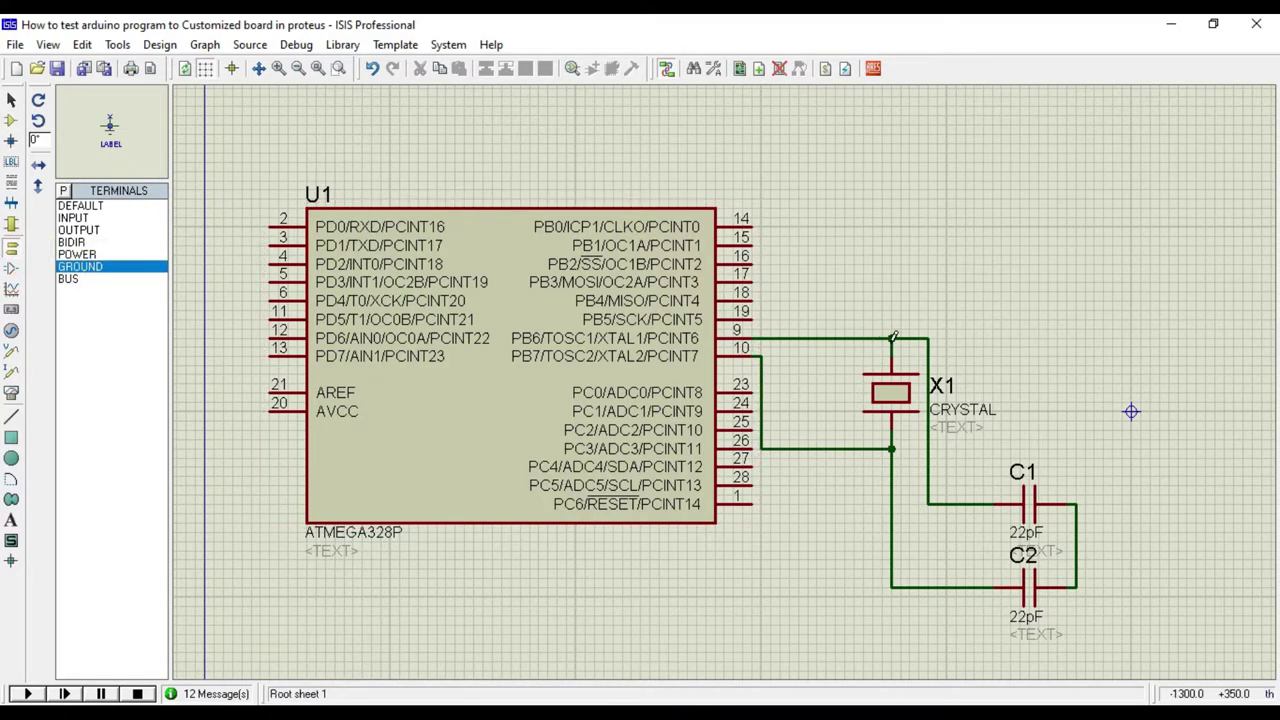
drag(1131, 465, 1145, 535)
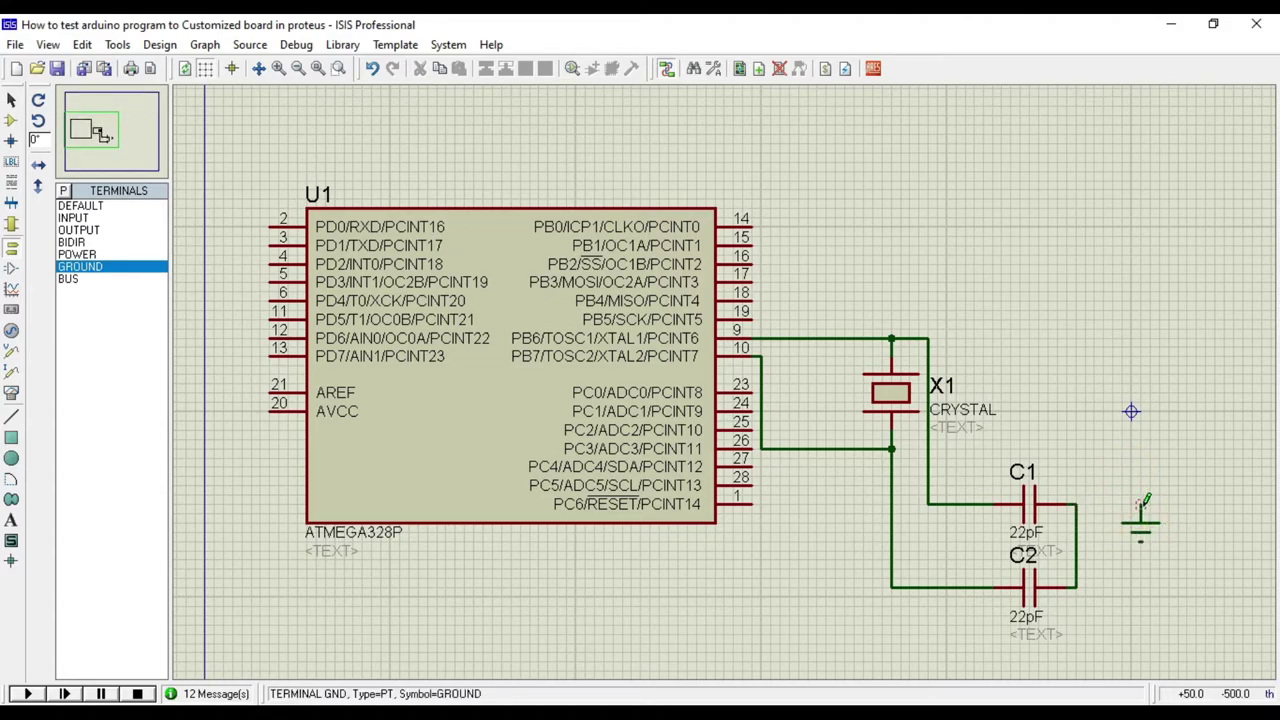
click(1140, 508)
click(1077, 504)
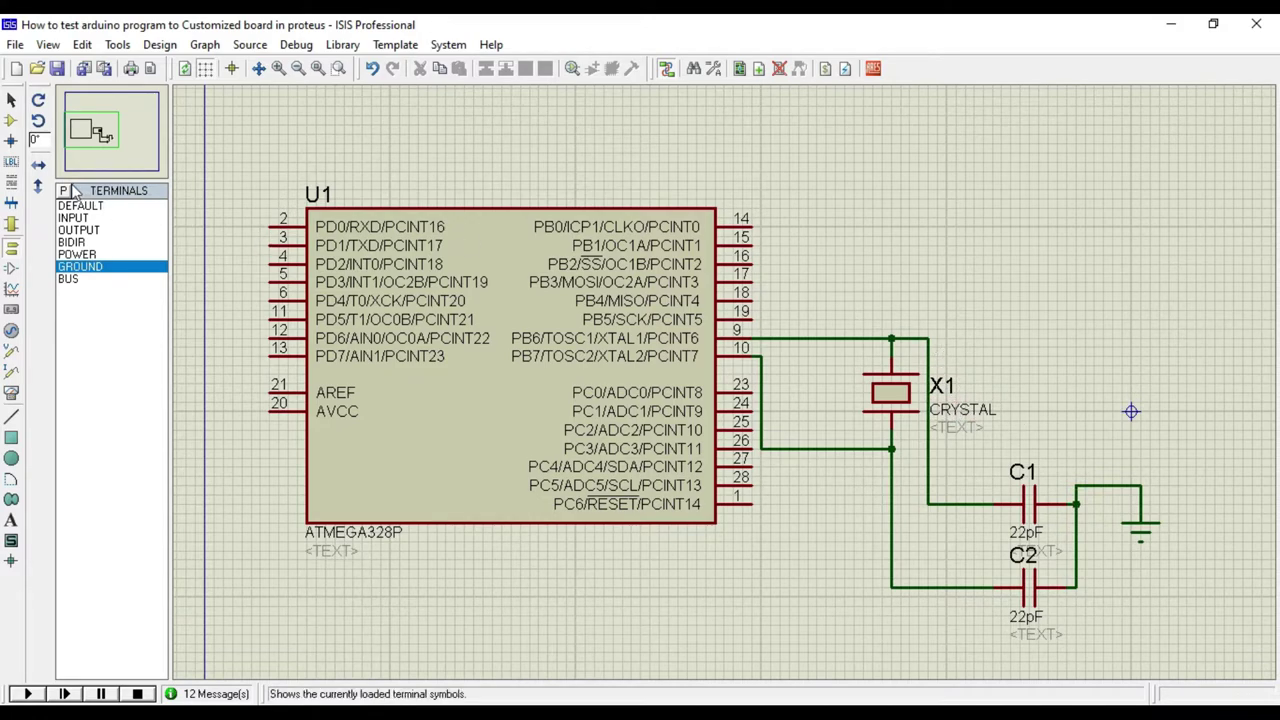
Place yellow LED D1 and resistor R1, setting R1's value to 330Ω.
click(11, 120)
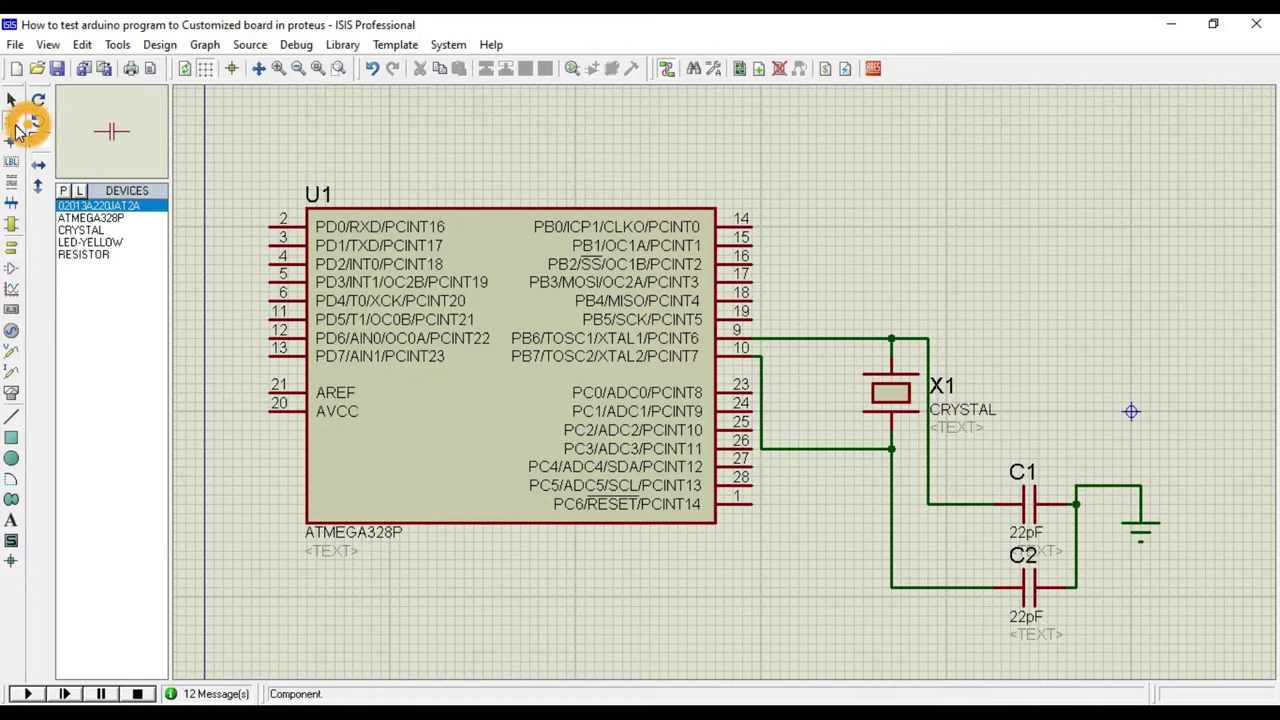
click(116, 244)
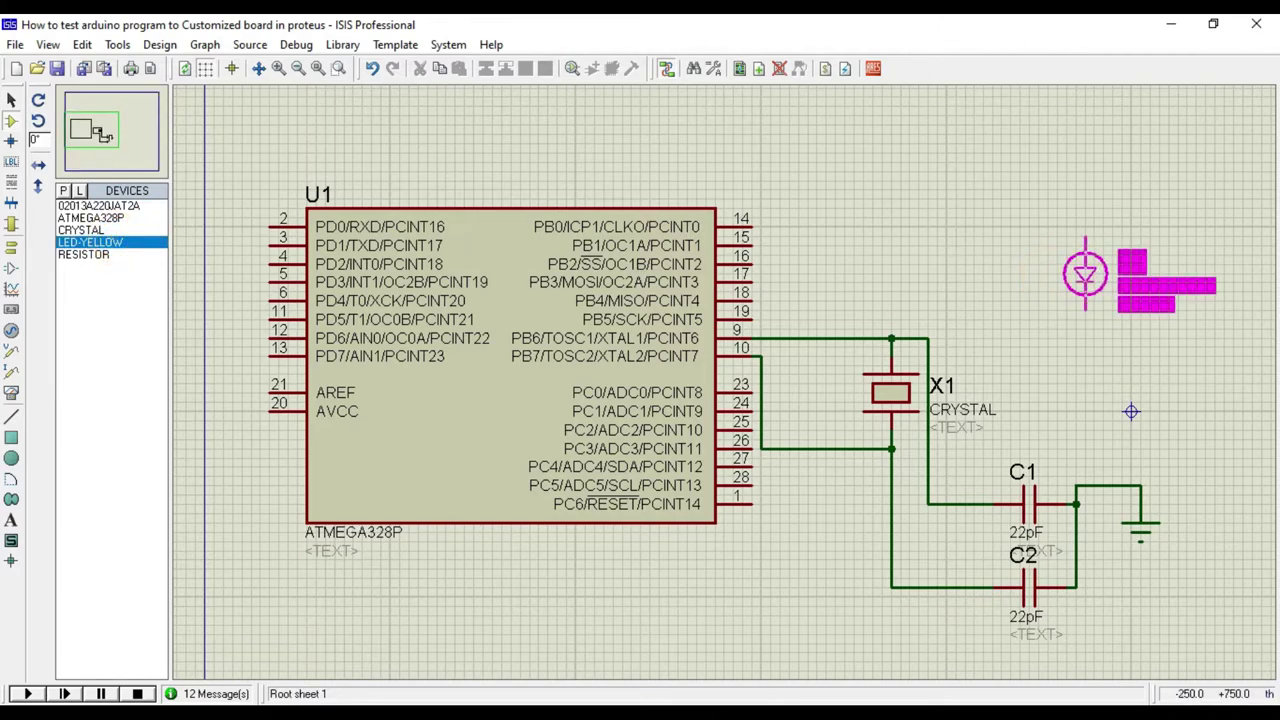
click(1112, 265)
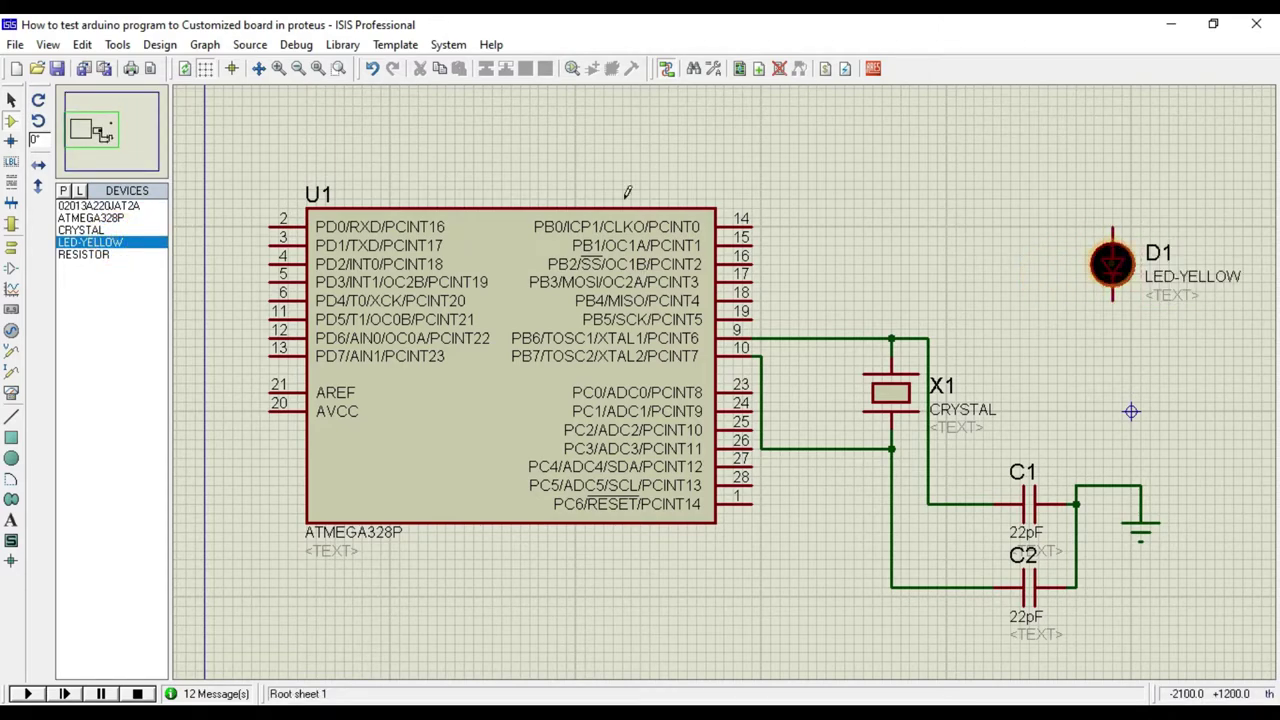
click(92, 255)
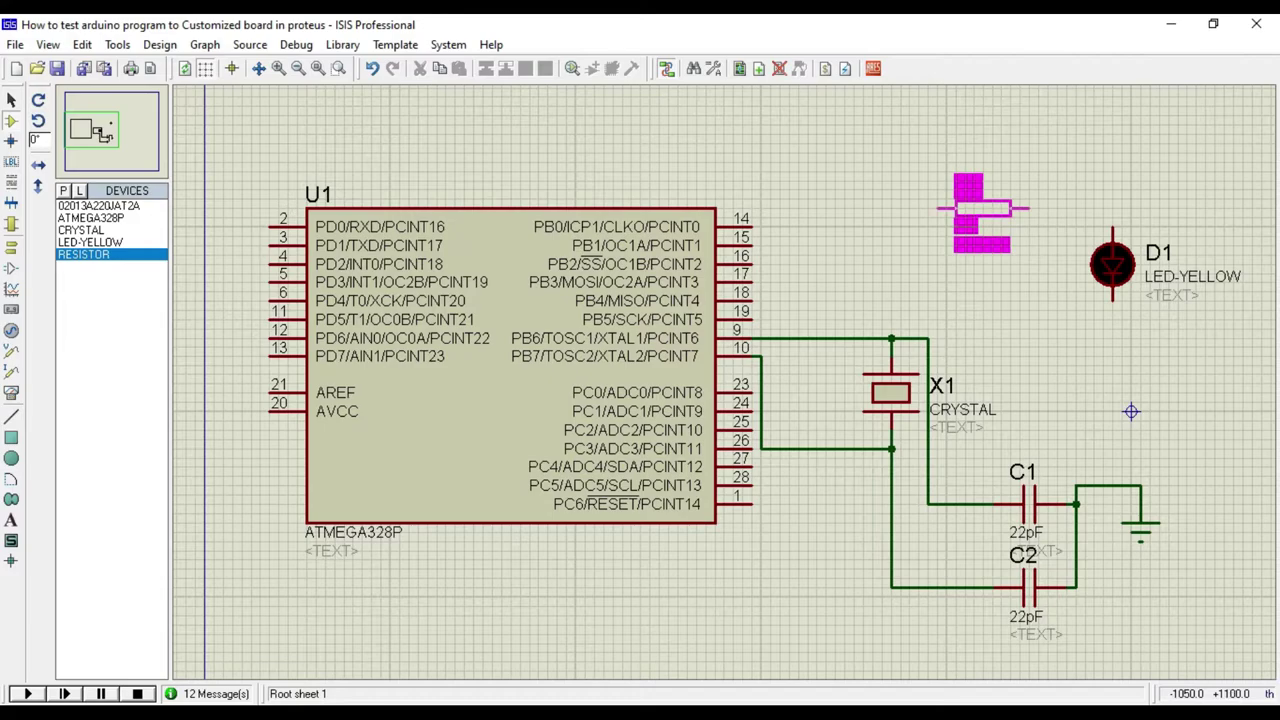
click(938, 208)
click(966, 224)
text(330)
click(706, 550)
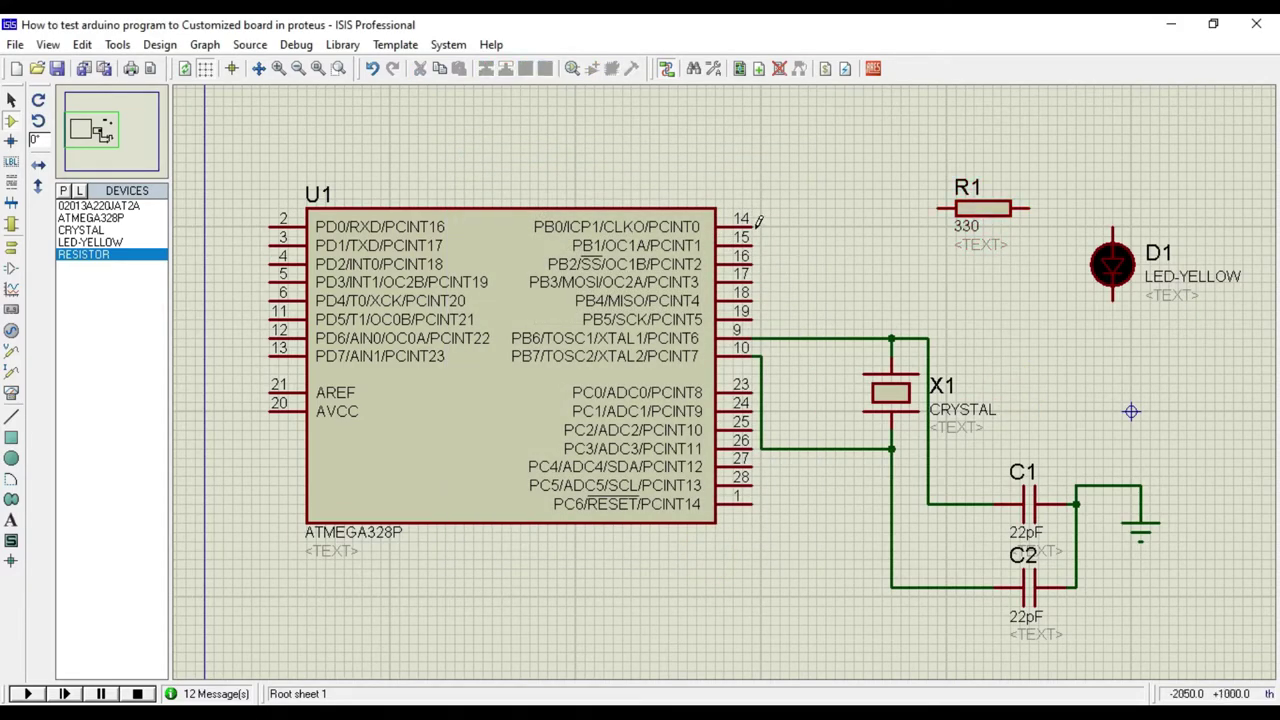
Wire pin 19 to R1, R1 to D1's anode, and D1's cathode to ground.
click(752, 318)
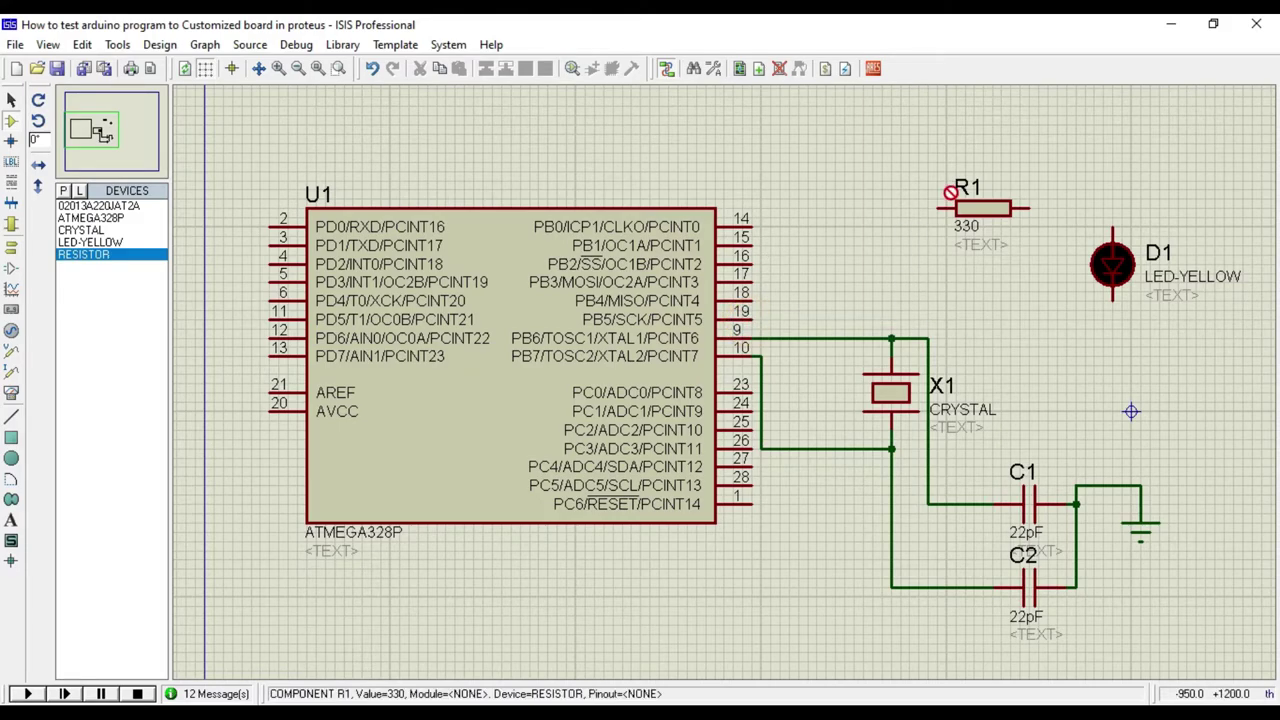
click(937, 209)
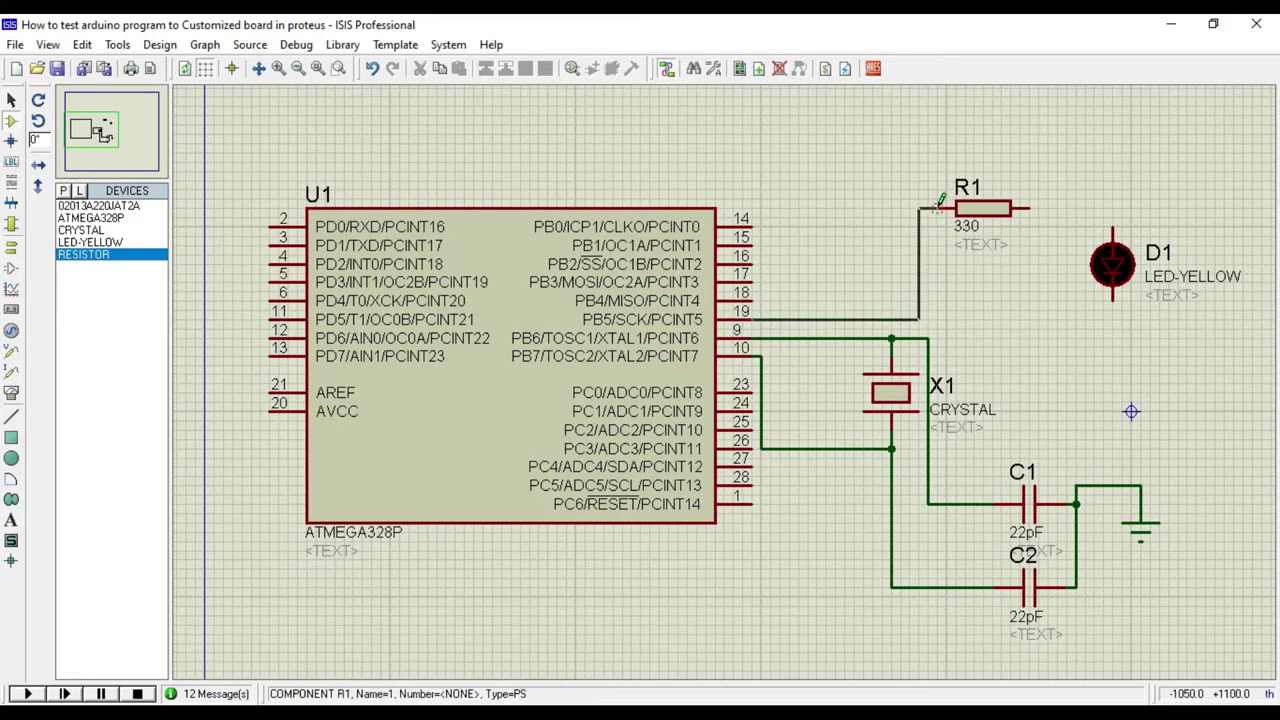
click(1114, 227)
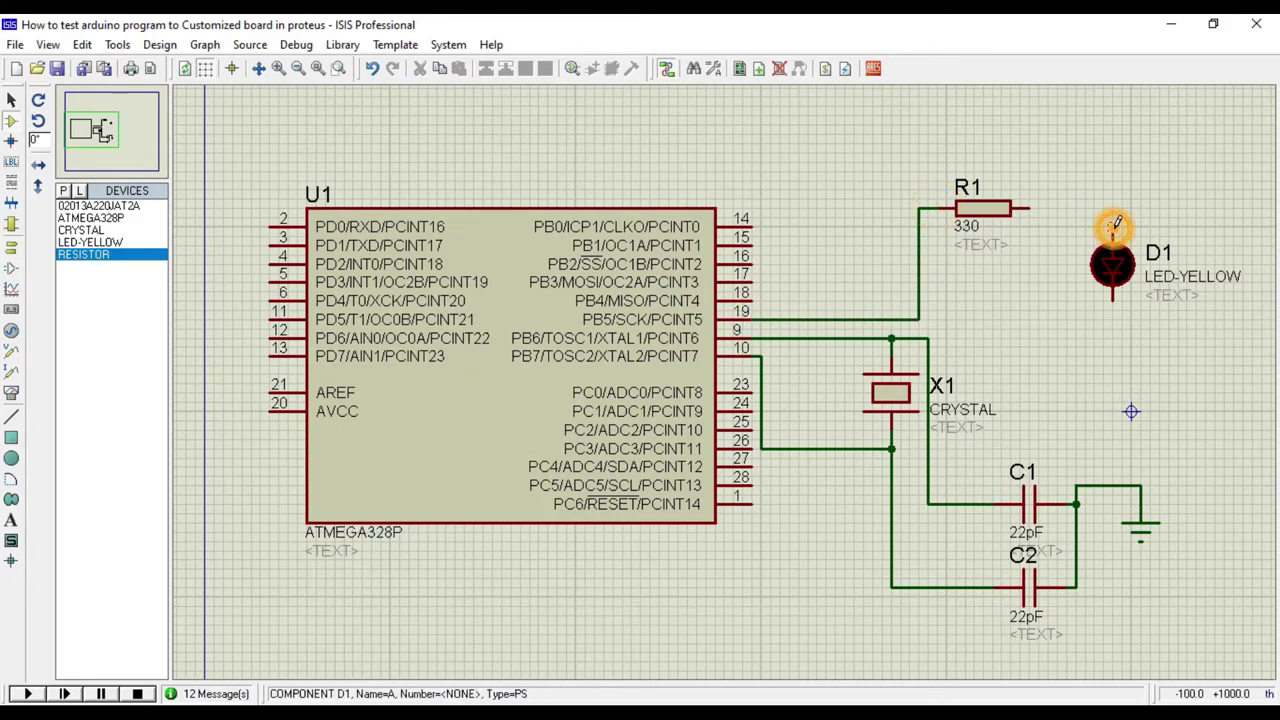
click(1030, 209)
click(1114, 298)
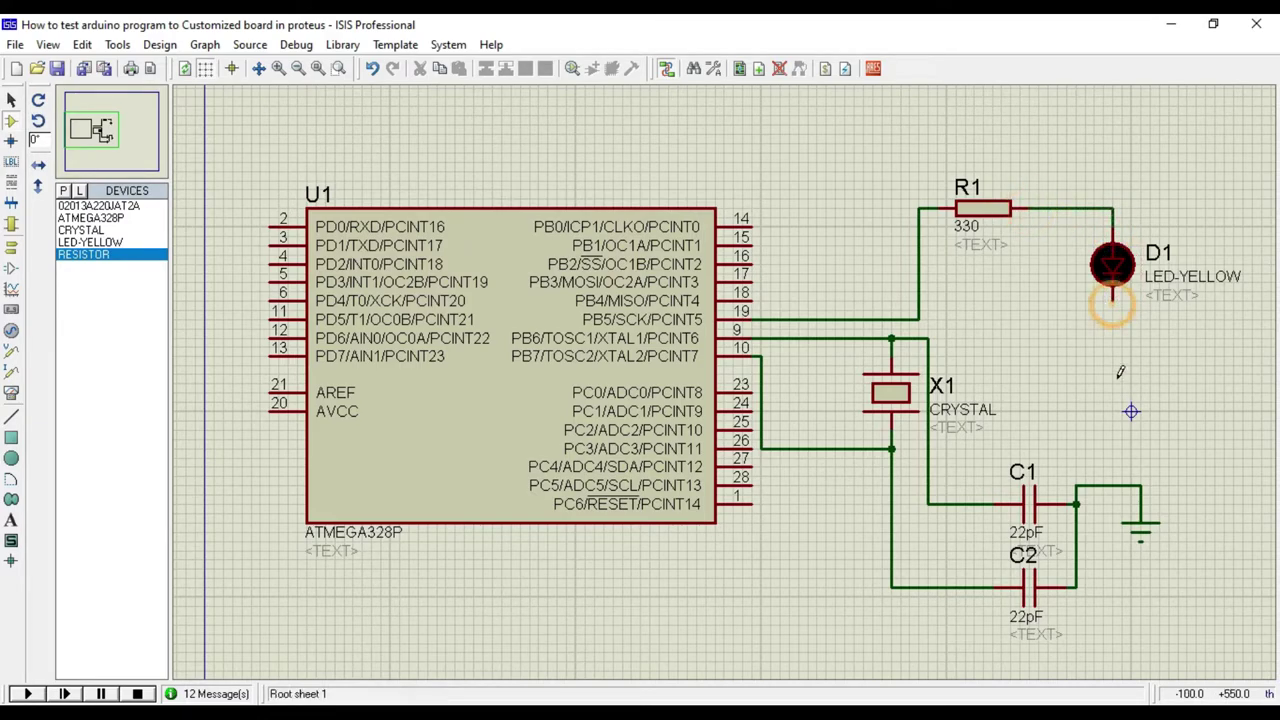
click(1112, 487)
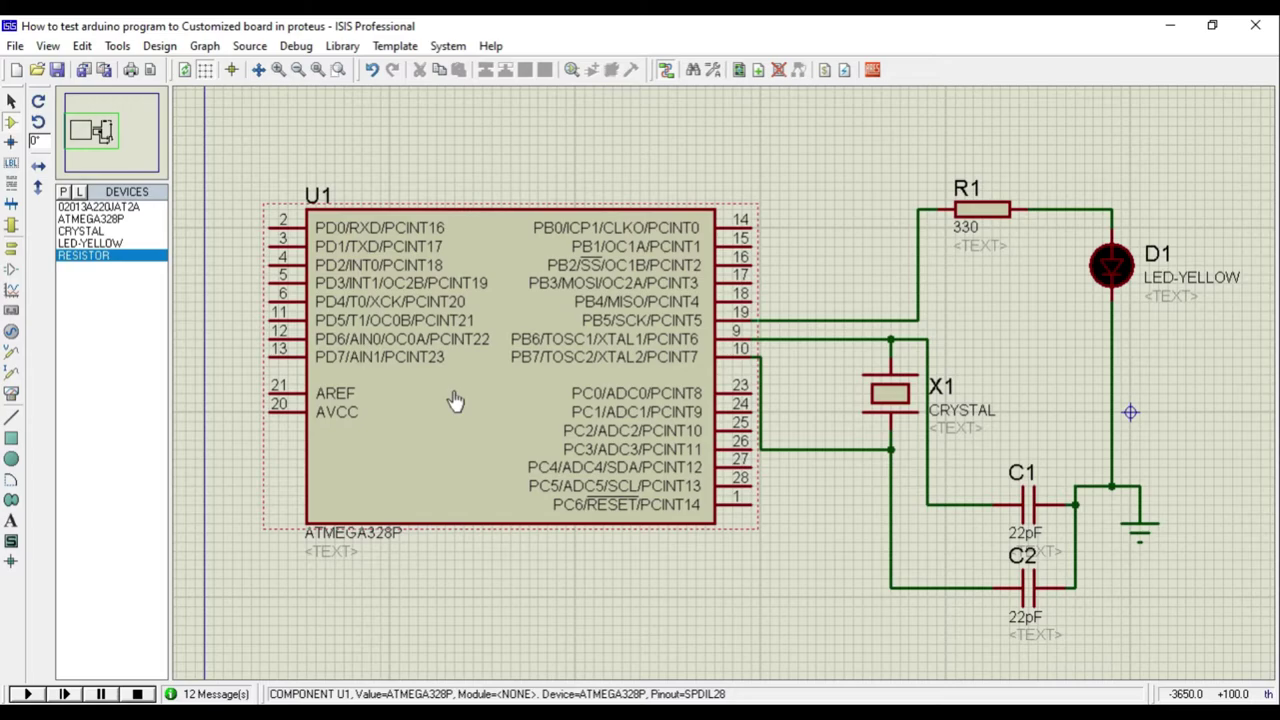
Set U1's CLKDIV8 Unprogrammed, CKSEL to Ext. Crystal 0.9-3.0MHz, and clock to 16MHz.
double_click(455, 400)
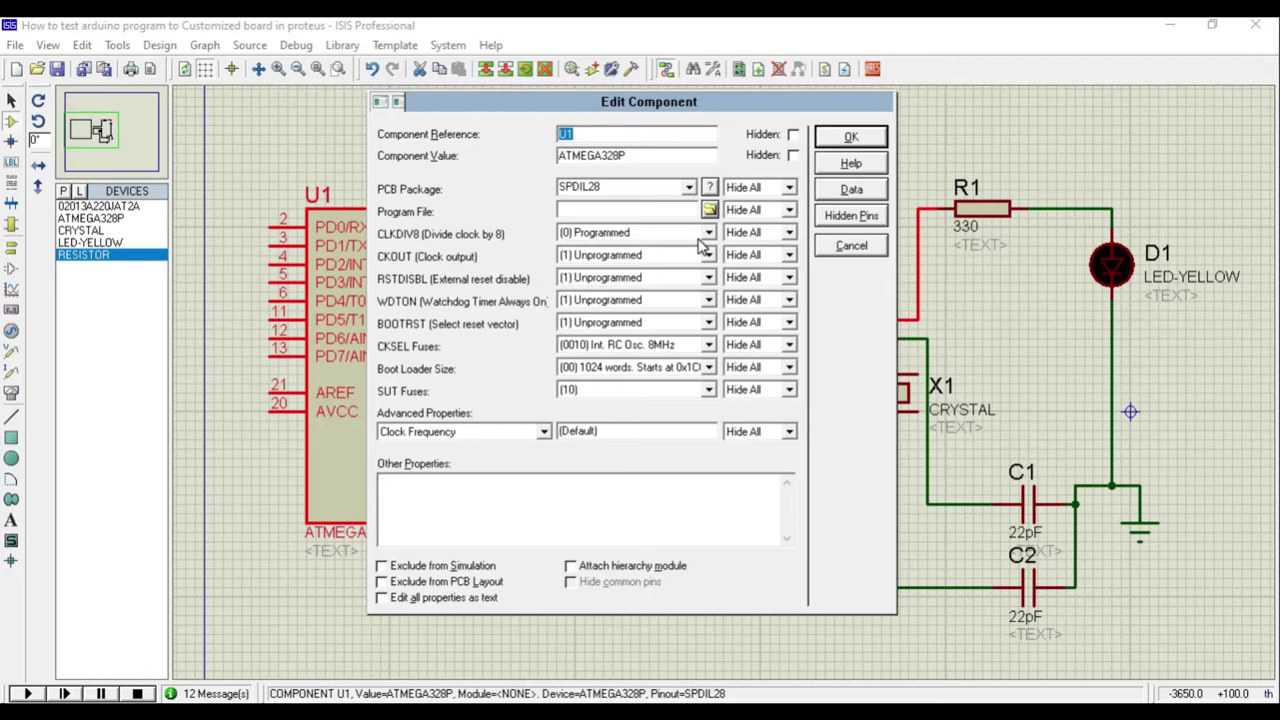
click(709, 233)
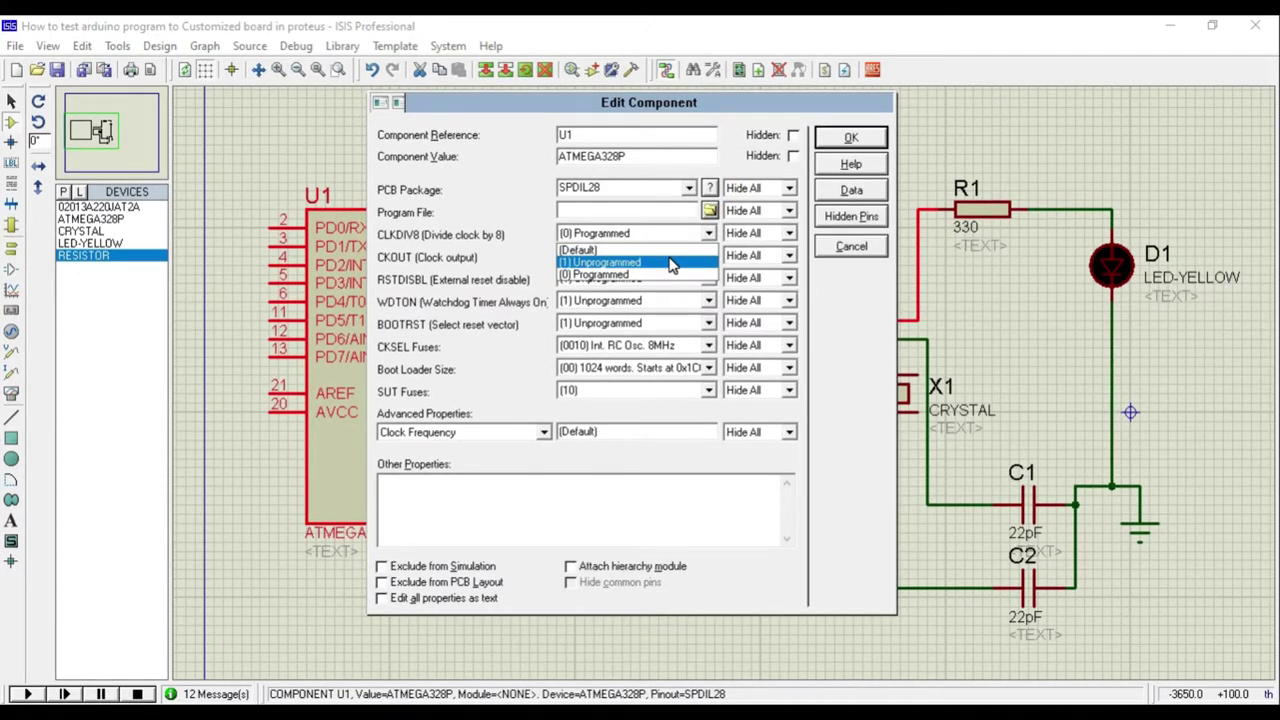
click(672, 263)
click(709, 345)
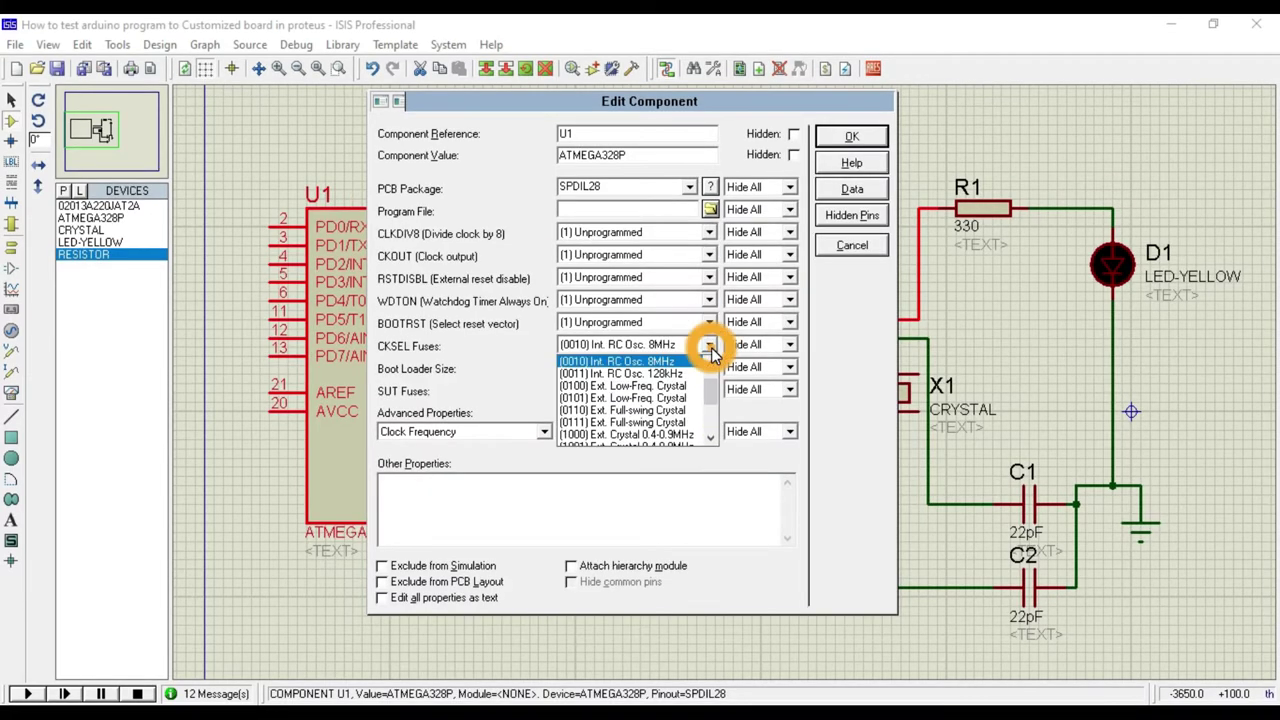
drag(713, 385, 712, 428)
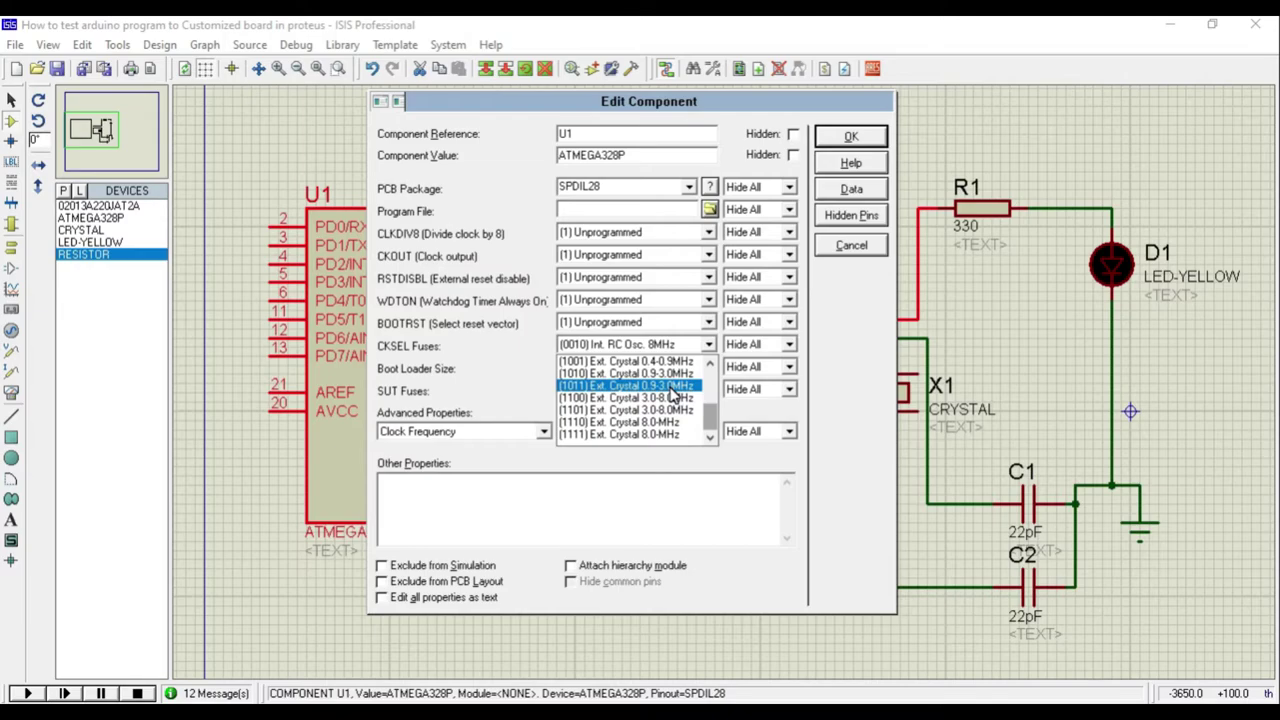
click(675, 395)
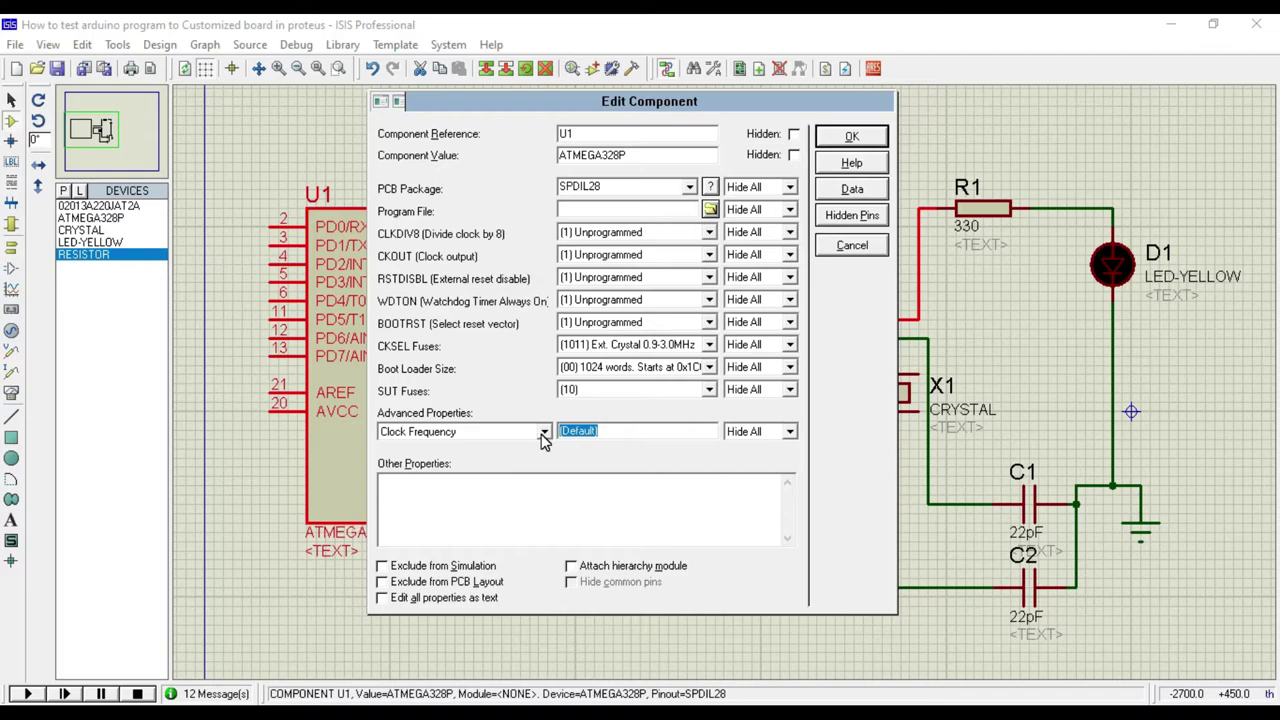
text(16MHz)
Confirm U1's clock settings and delete the template comments in setup() and loop().
click(862, 138)
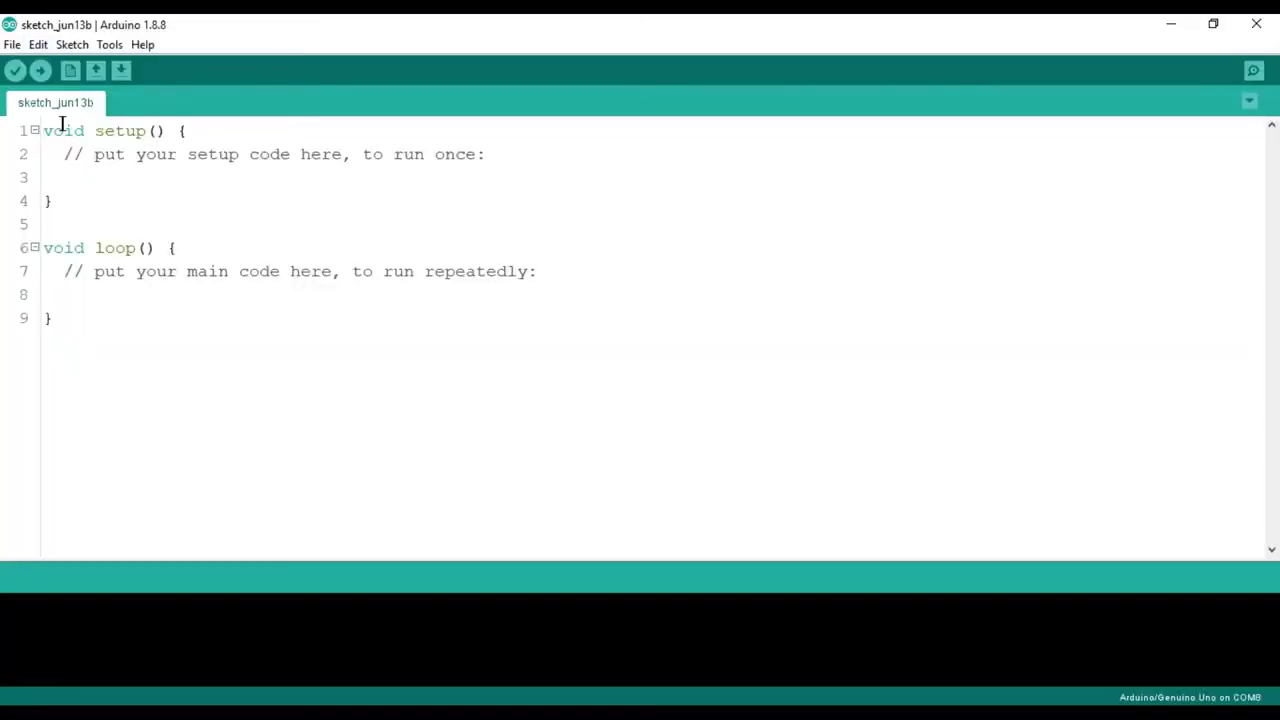
drag(63, 153, 495, 155)
key(BackSpace)
drag(537, 271, 43, 278)
key(BackSpace)
Add the led declaration and pinMode(led, OUTPUT) in setup().
click(44, 130)
key(Return)
text(led =1)
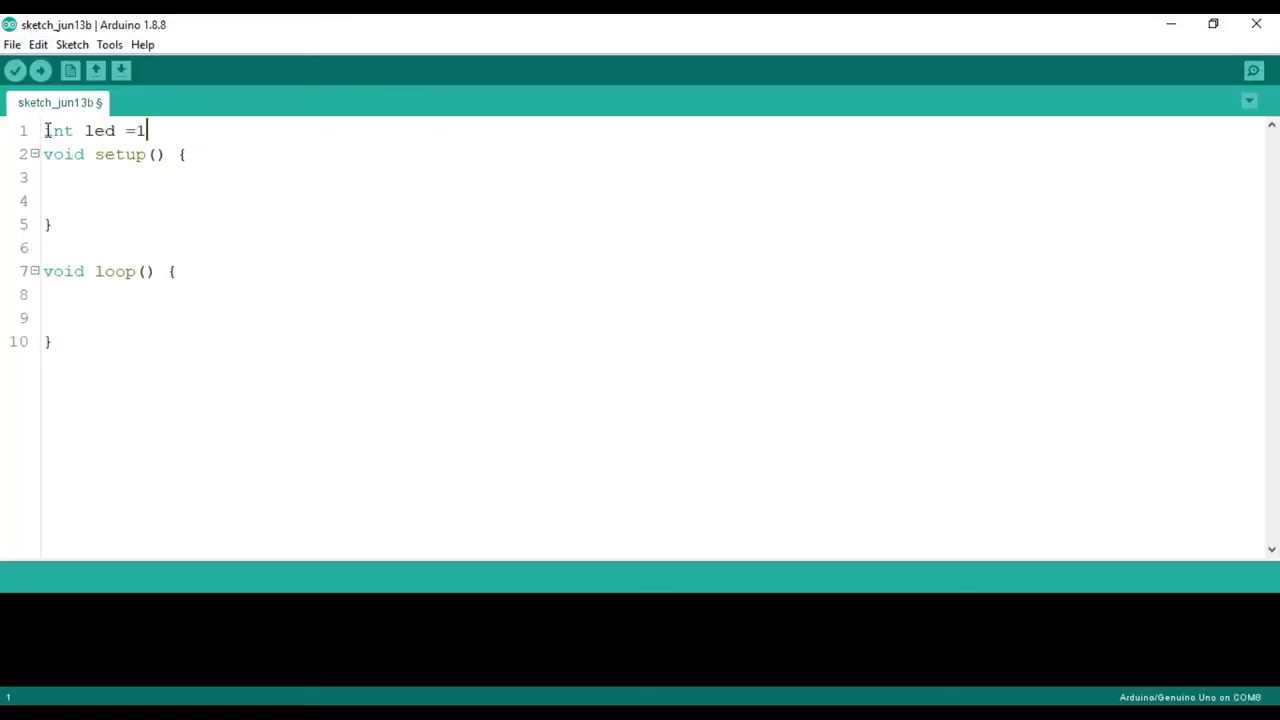
text(pinMode(led, OUTPUT);)
Write digitalWrite(led, HIGH) followed by a delay in loop().
click(75, 293)
text(digitalWrite(led, HIGH);)
key(Return)
text(delay(1000);)
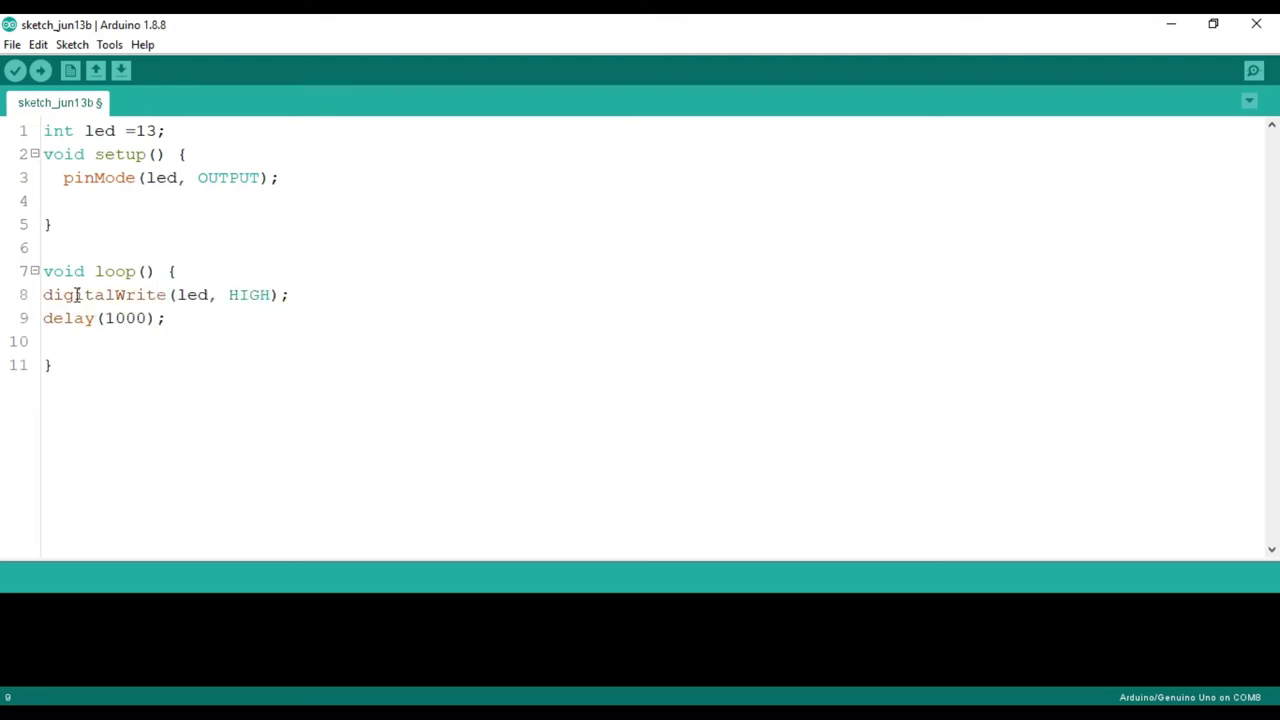
key(Return)
Add digitalWrite(led, LOW) and delay(1000), then remove leftover blank lines.
text(digitalwr)
key(BackSpace)
key(BackSpace)
text(Write(led, LOW);)
key(Return)
text(delay(1000))
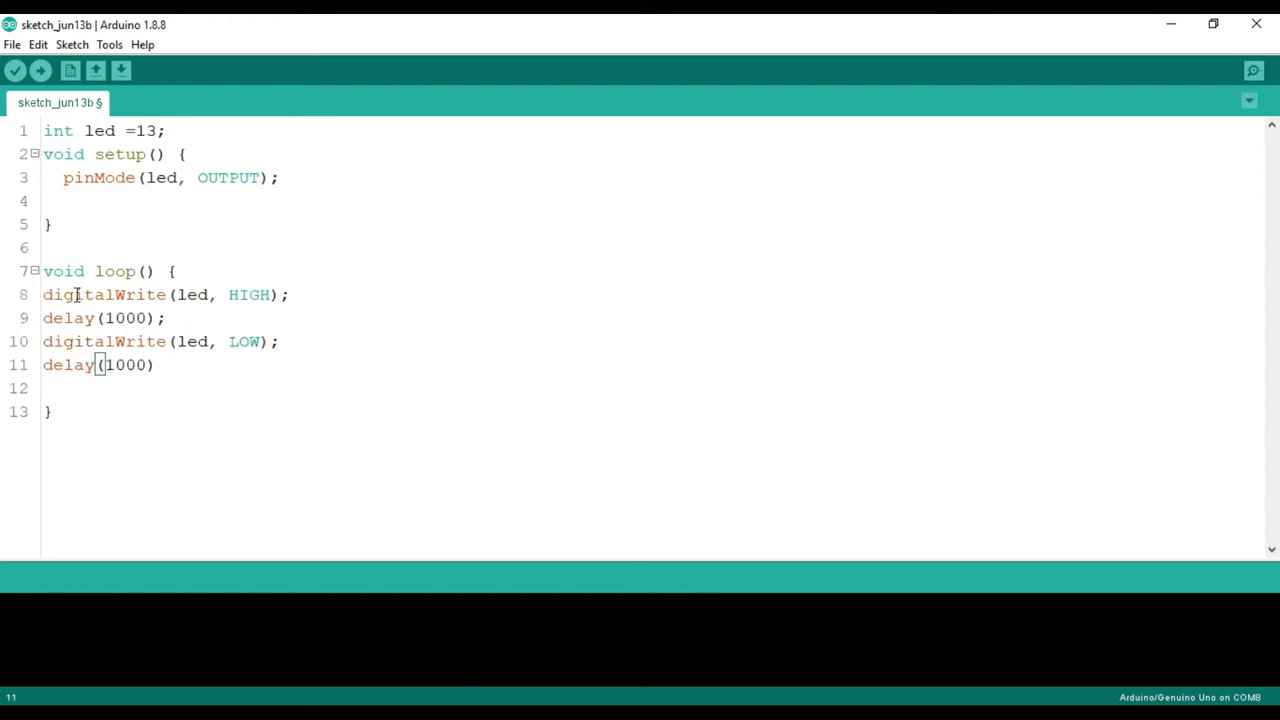
text(;)
key(Delete)
click(100, 205)
key(BackSpace)
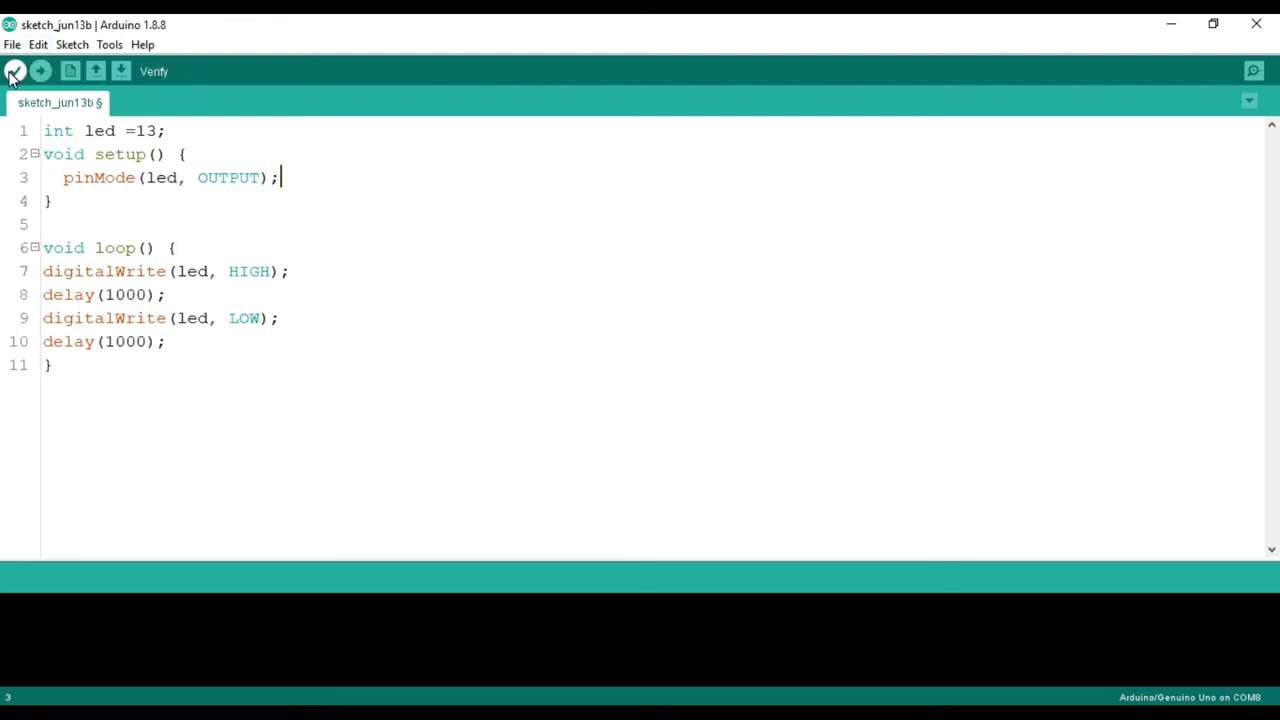
Verify and save the sketch, copy the sketch_jun13b.ino.hex path, and return to Proteus.
click(13, 72)
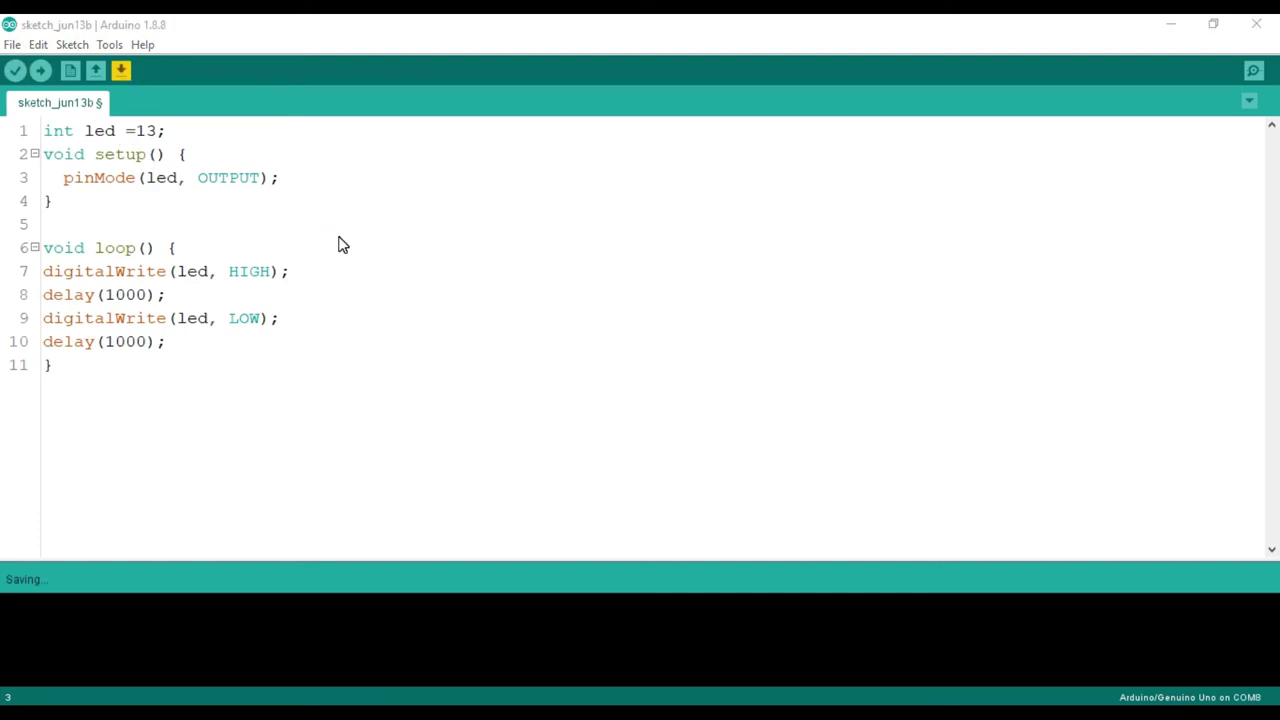
key(Return)
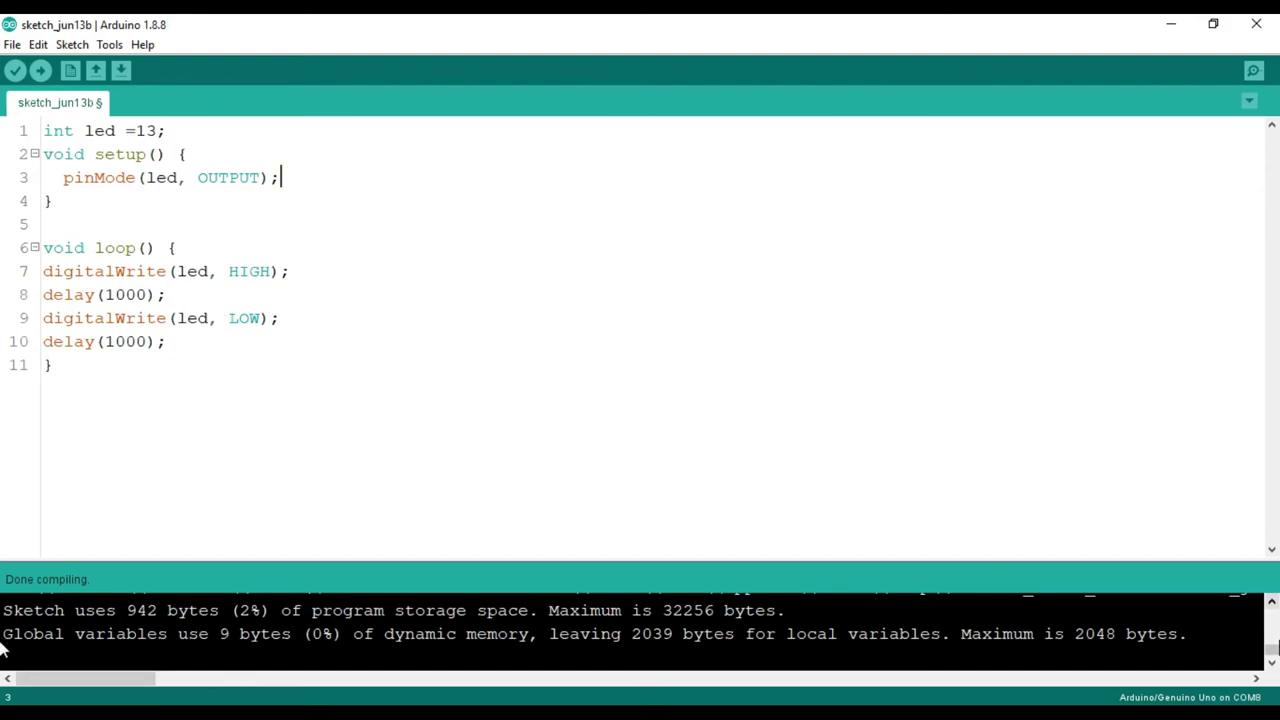
click(1272, 607)
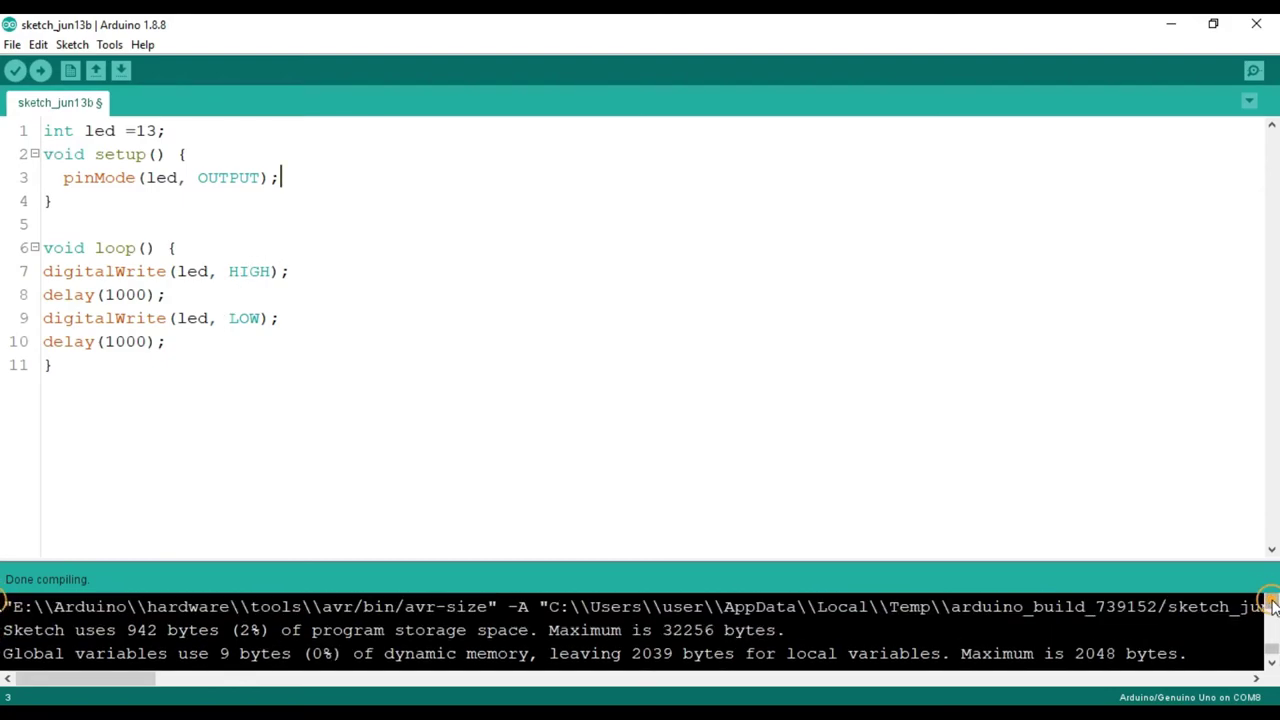
click(1272, 603)
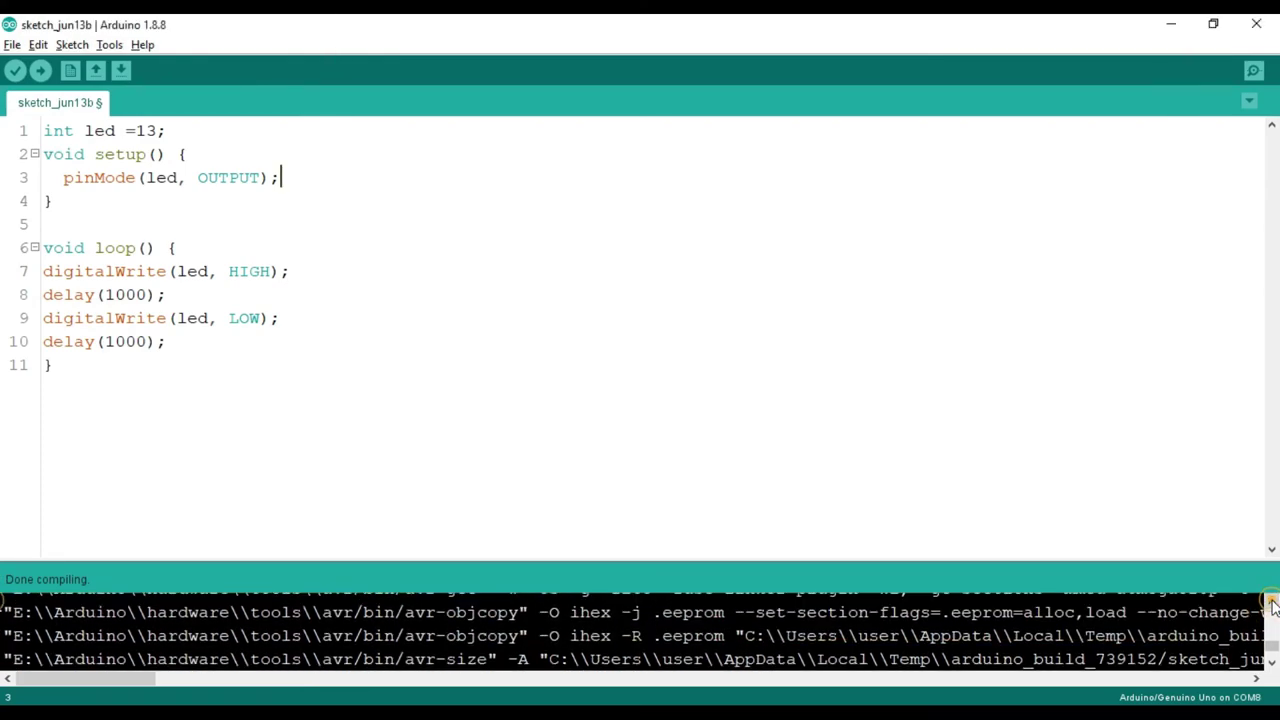
mouse_move(147, 678)
mouse_down()
mouse_move(172, 698)
mouse_move(125, 690)
mouse_move(214, 698)
mouse_move(229, 678)
mouse_up()
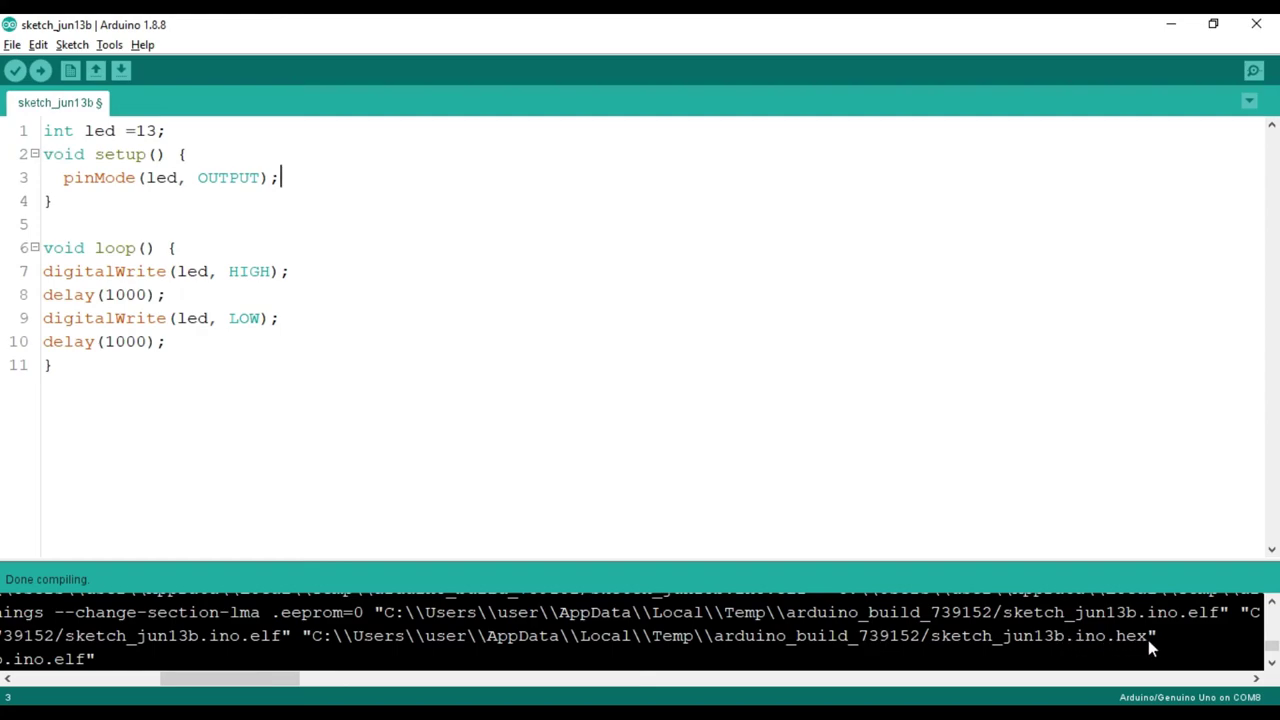
mouse_move(1148, 638)
mouse_down()
mouse_move(1005, 640)
mouse_move(745, 613)
mouse_move(320, 640)
mouse_up()
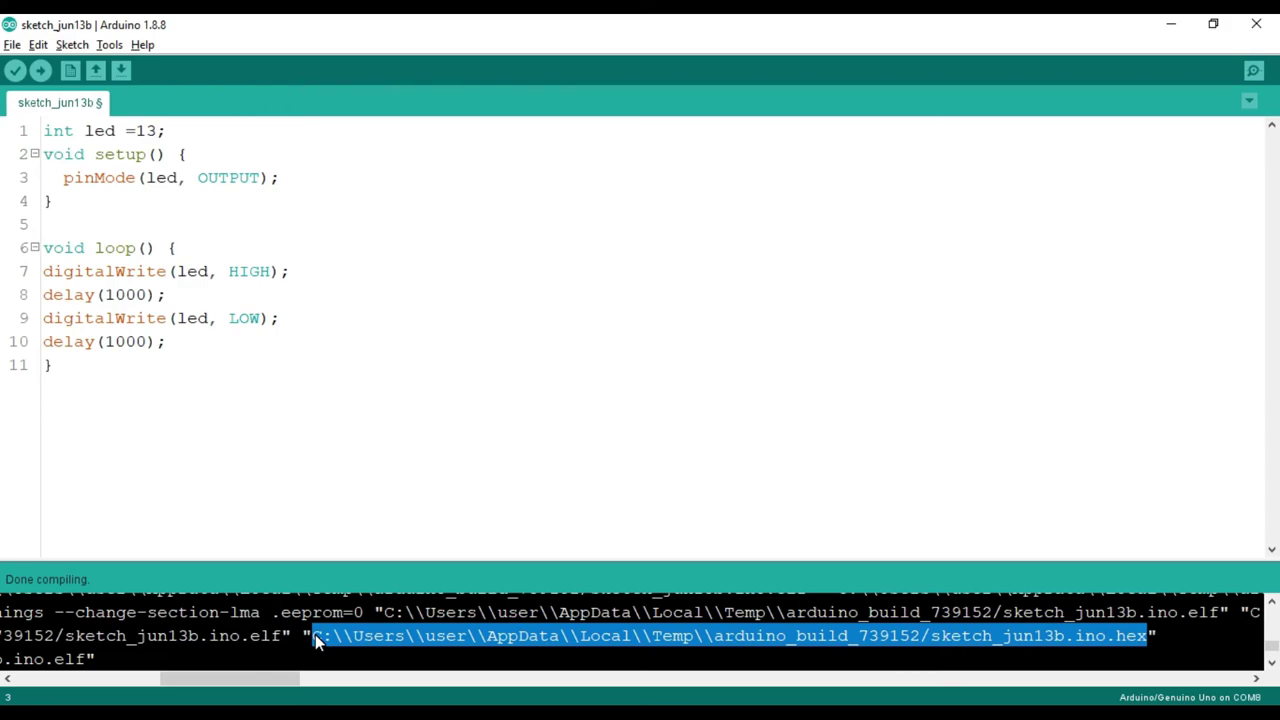
click(607, 712)
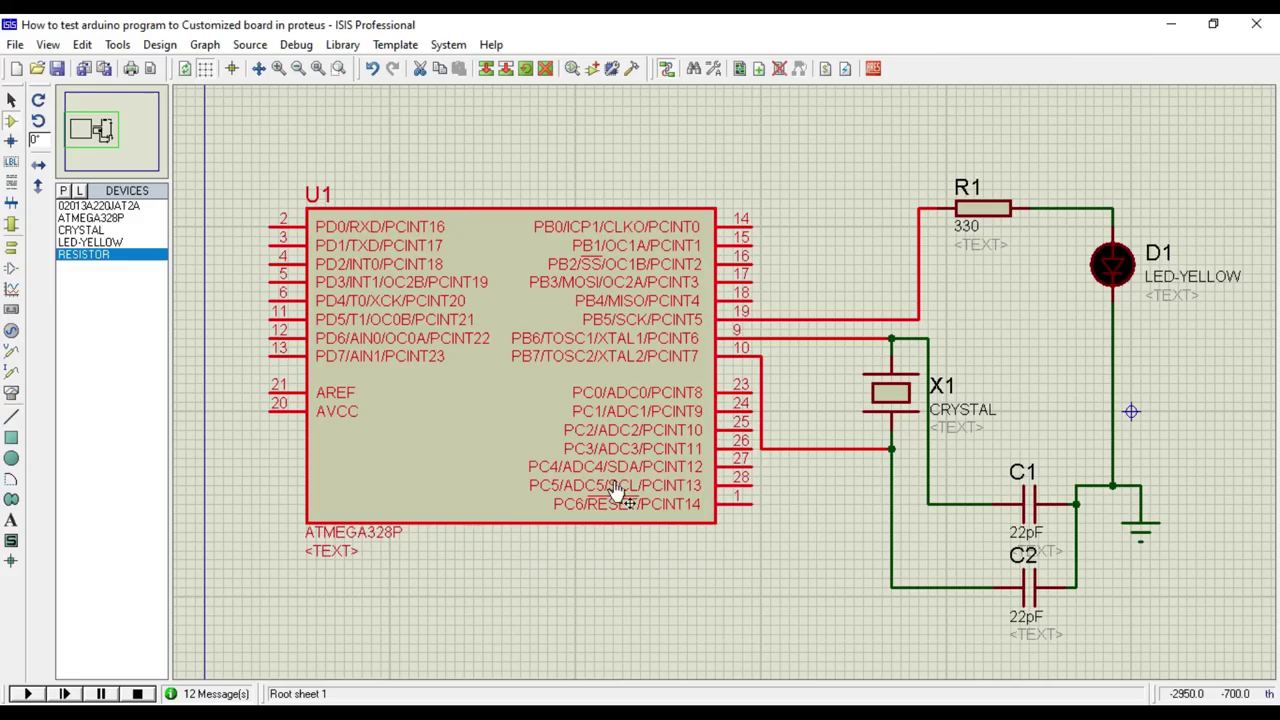
Paste the sketch_jun13b.ino.hex path into U1's Program File field and confirm.
double_click(565, 418)
click(673, 215)
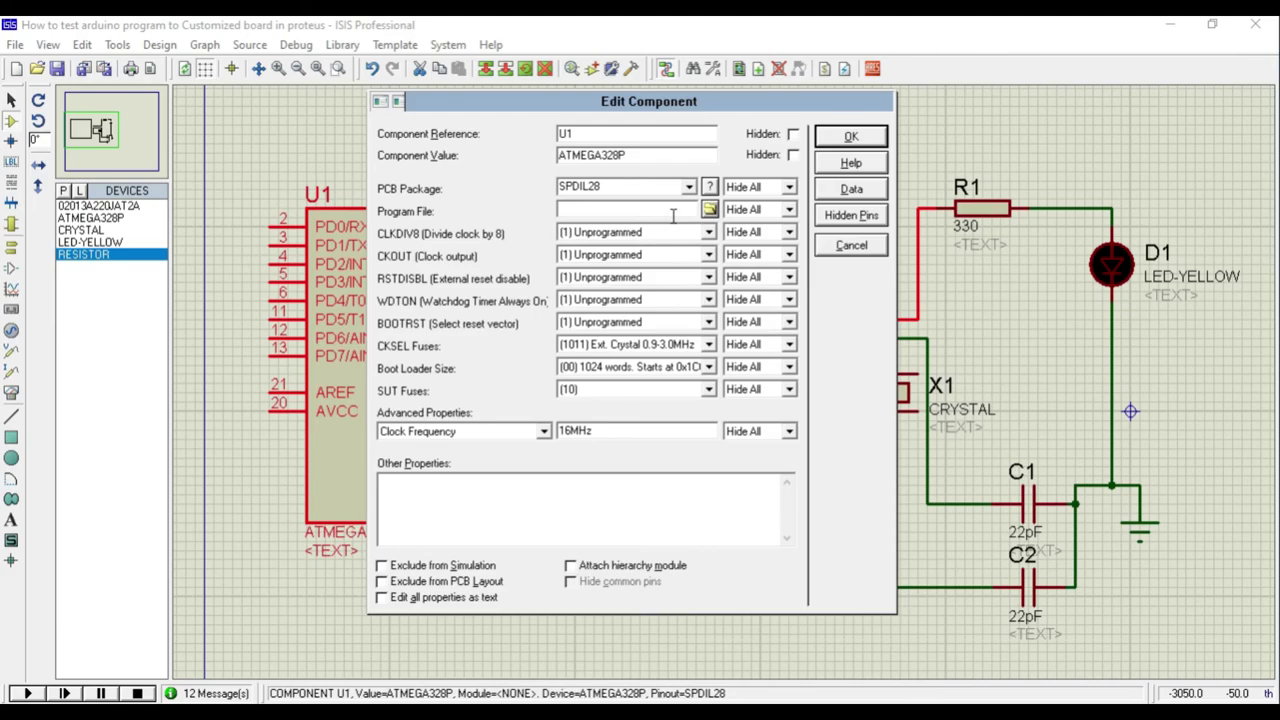
key(ctrl+v)
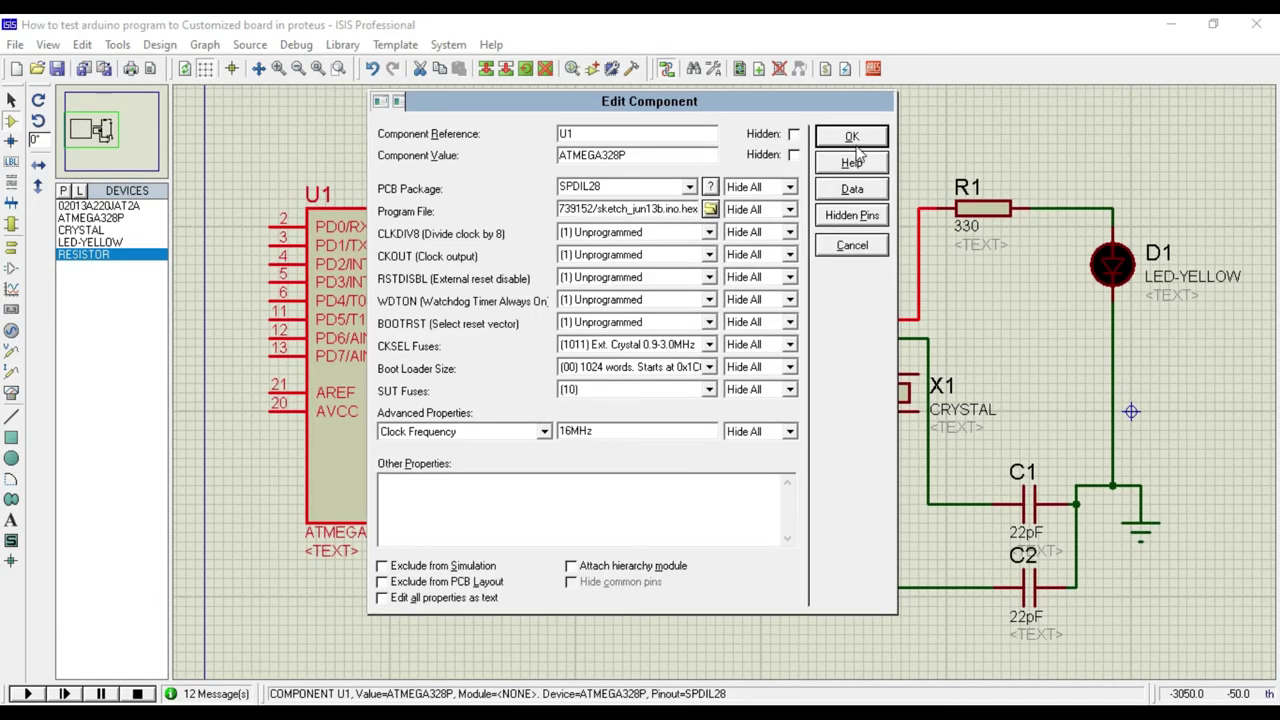
click(863, 138)
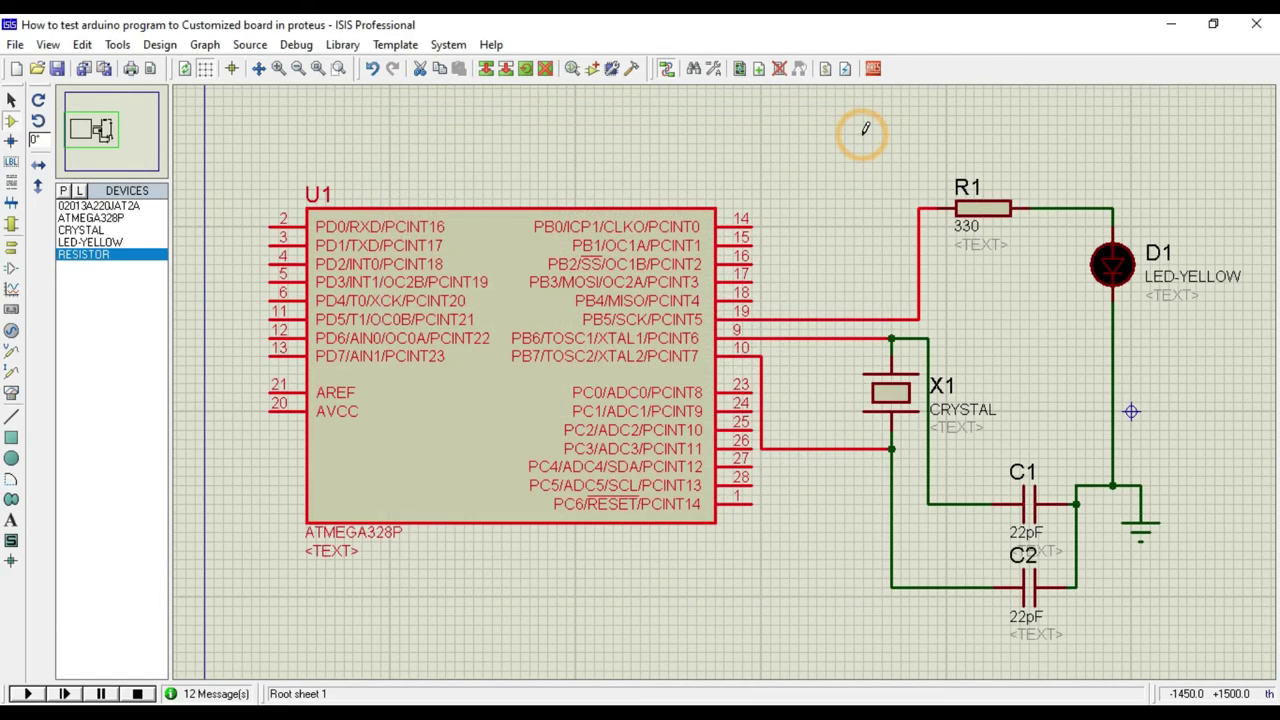
click(213, 589)
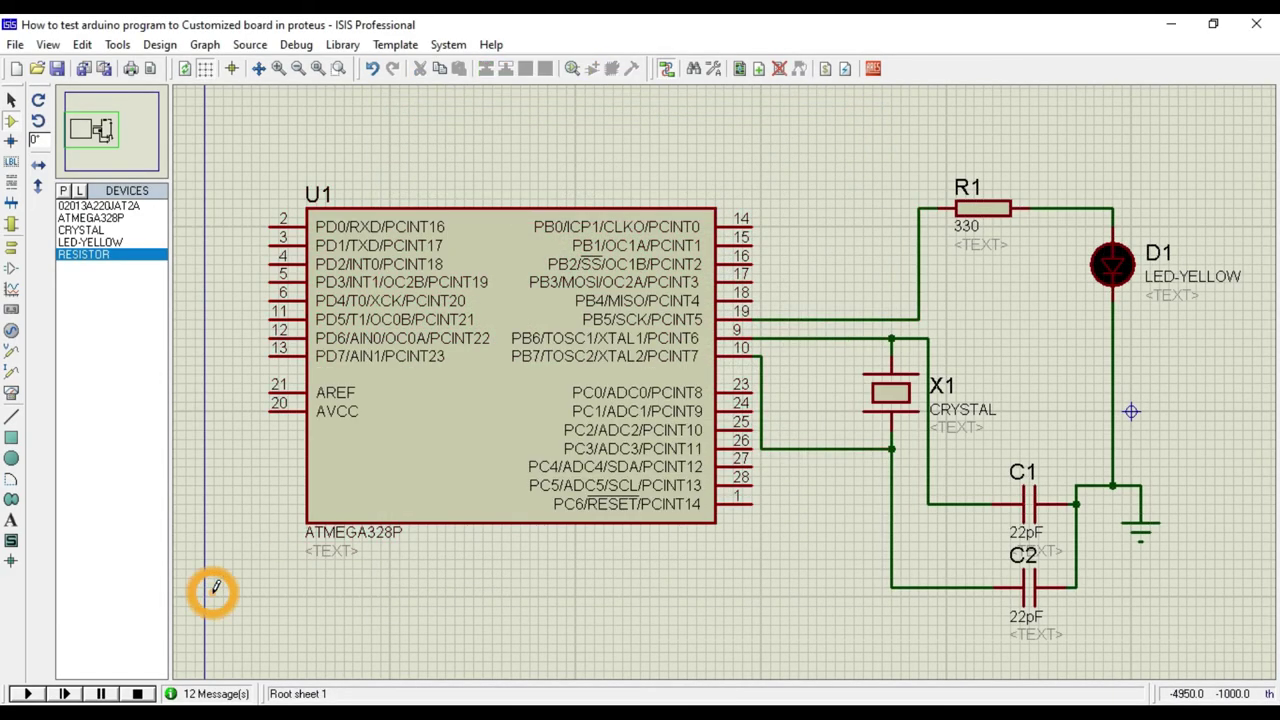
Run the simulation to watch LED D1 blink with the loaded hex, then stop it.
click(28, 695)
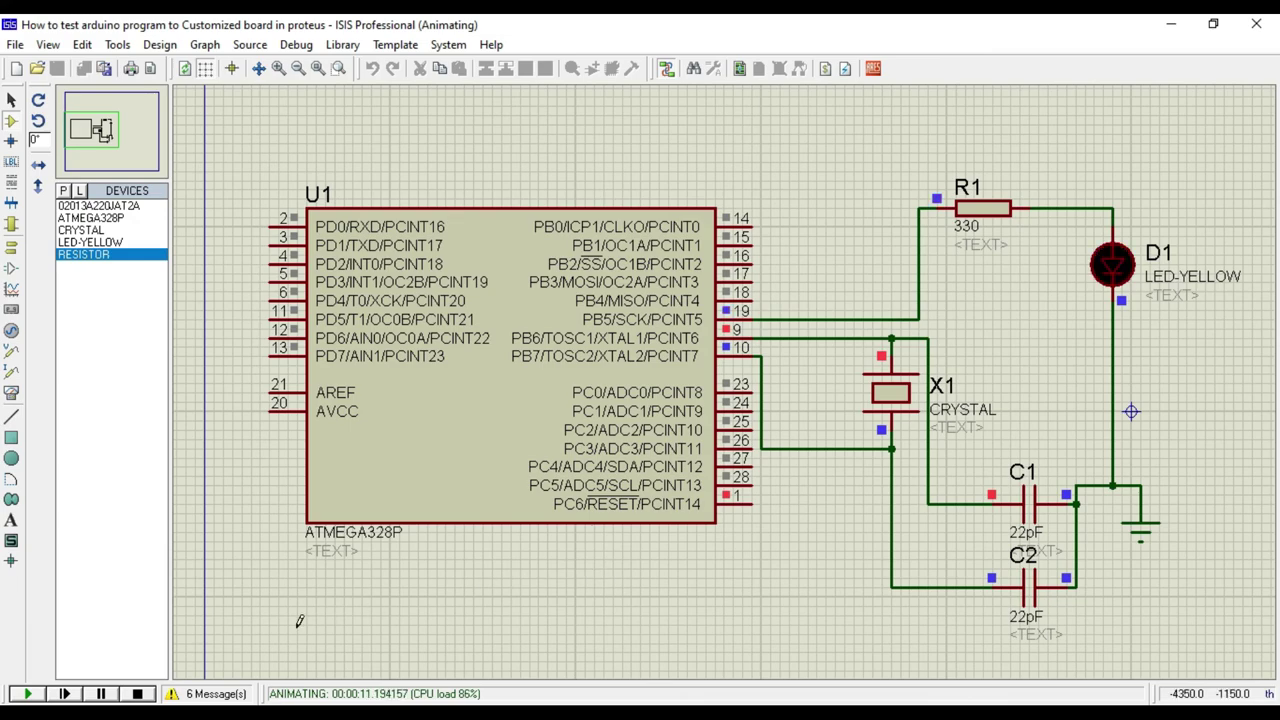
click(138, 694)
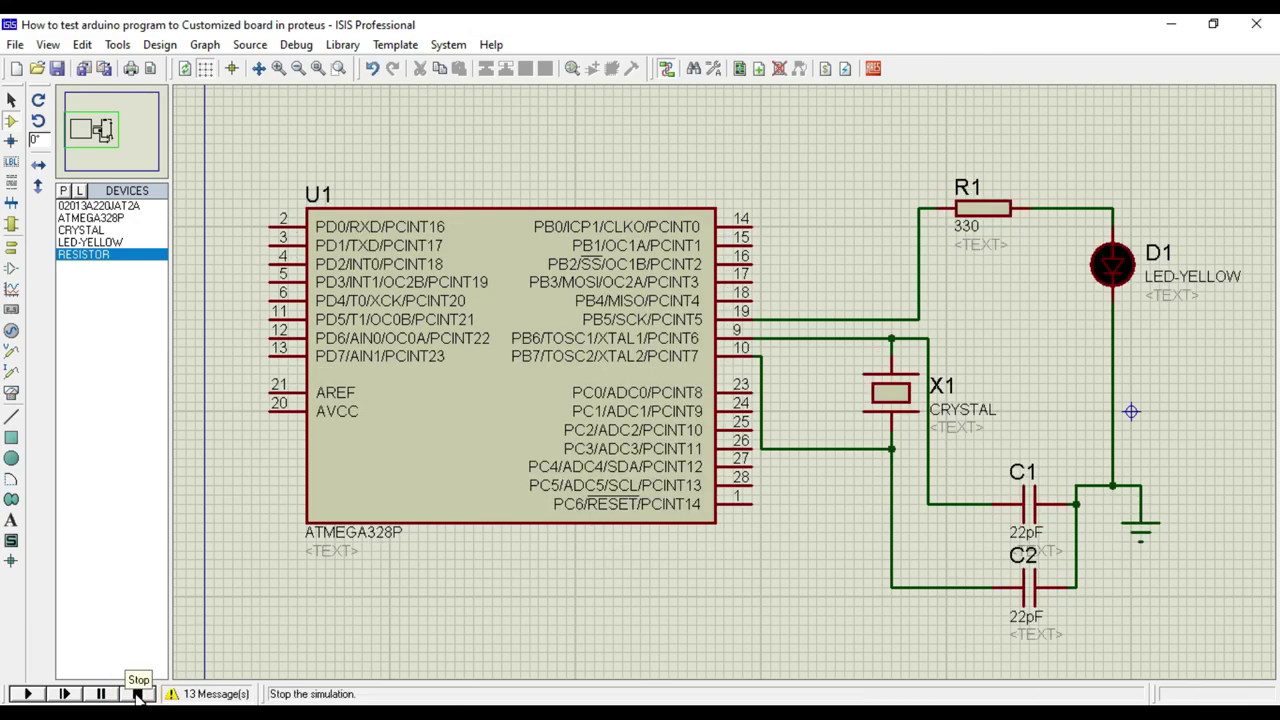